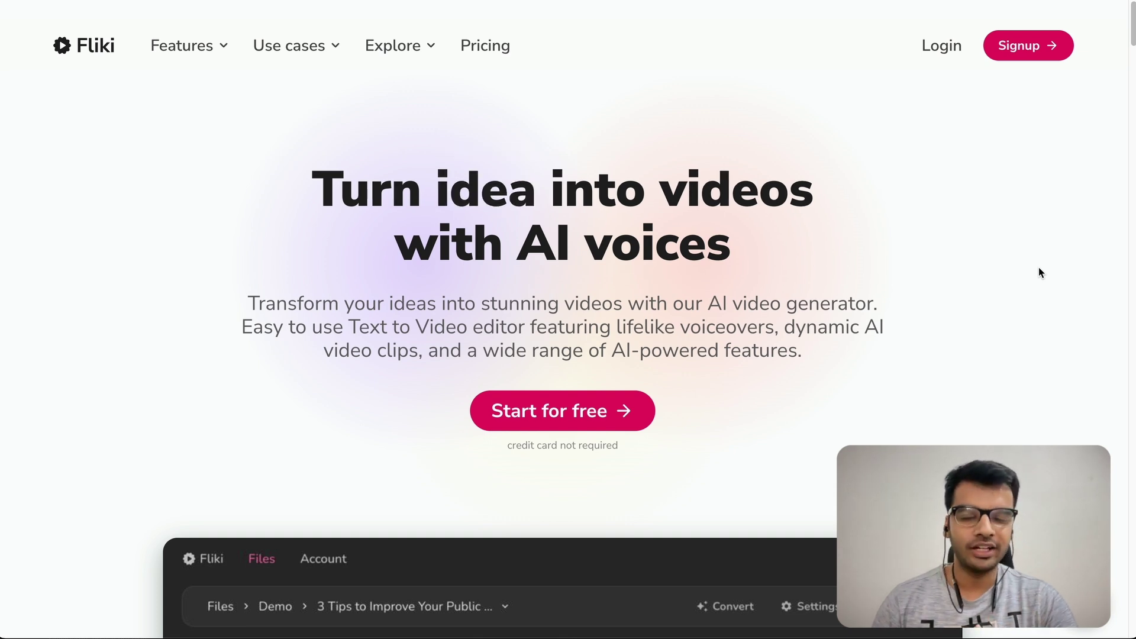
Start a new Fliki video file named 'Investment proposal'
click(566, 428)
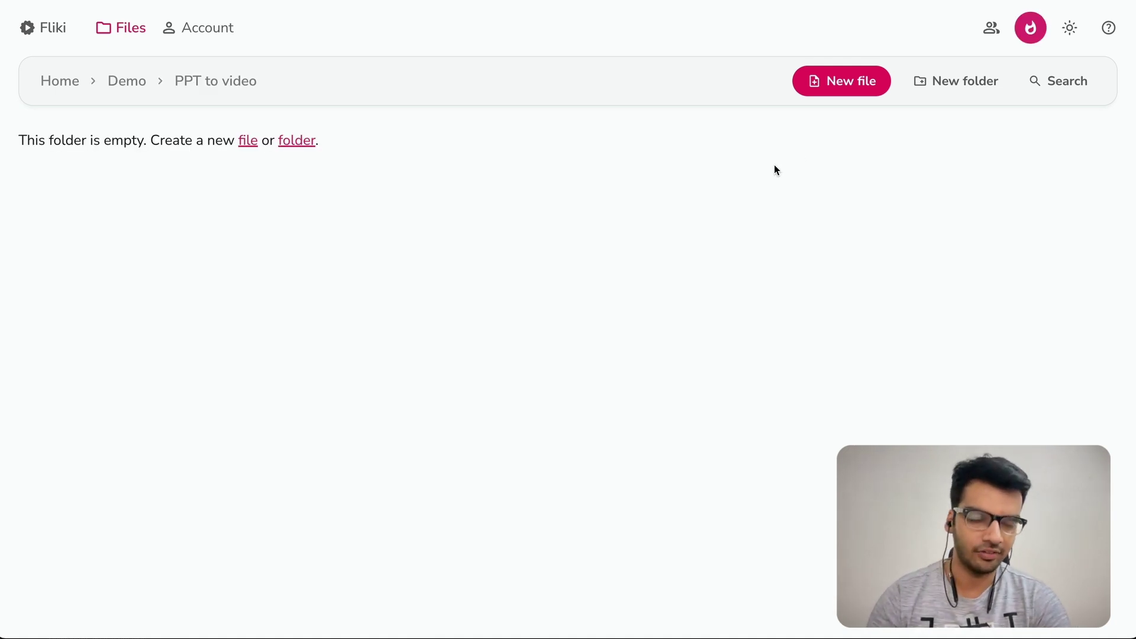
click(852, 95)
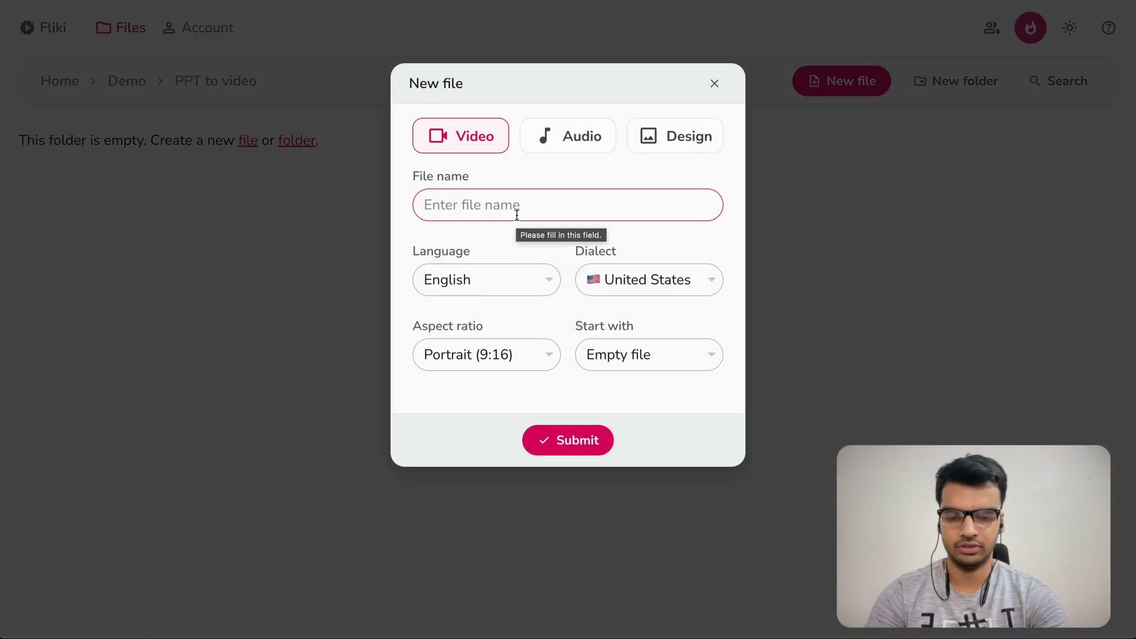
text(Inve)
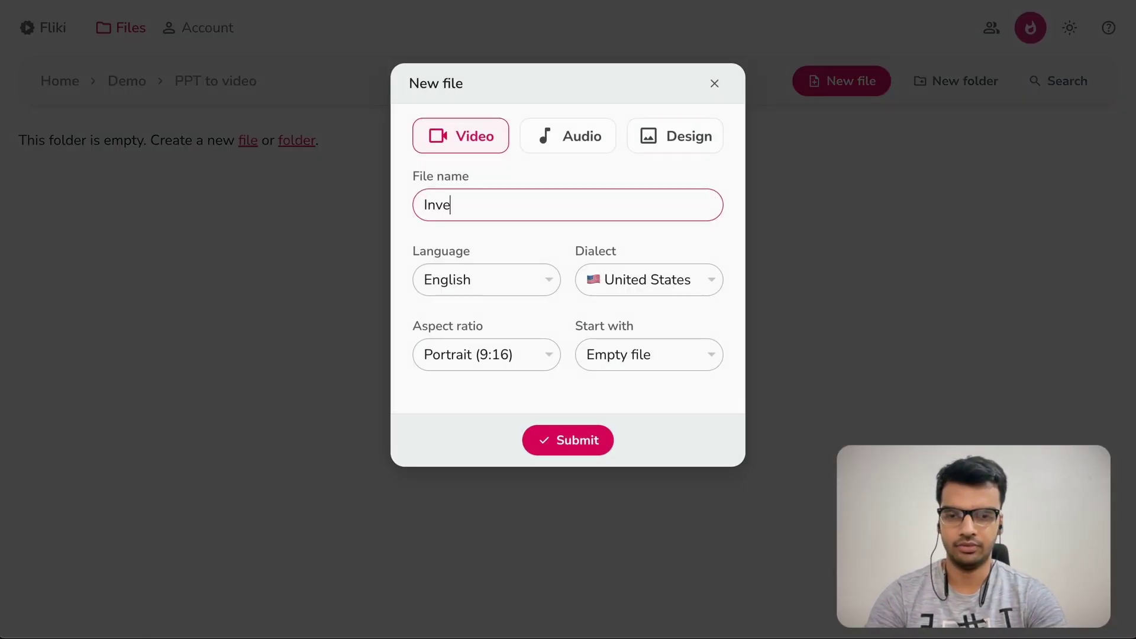
text(stment proposal)
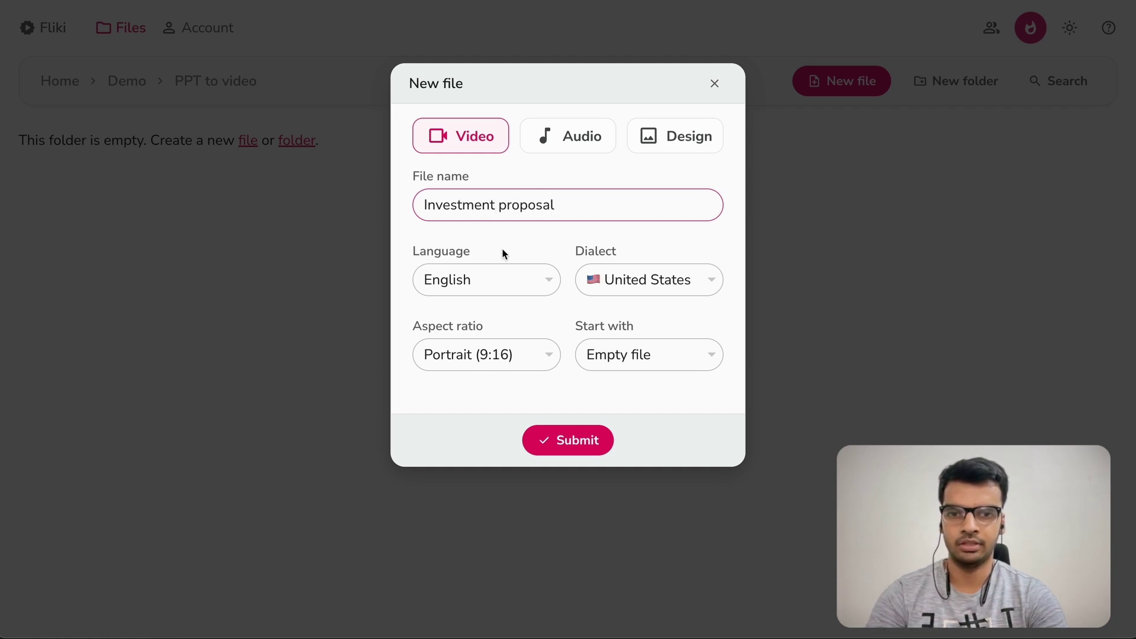
Keep the narration language as English with the United States dialect
click(484, 272)
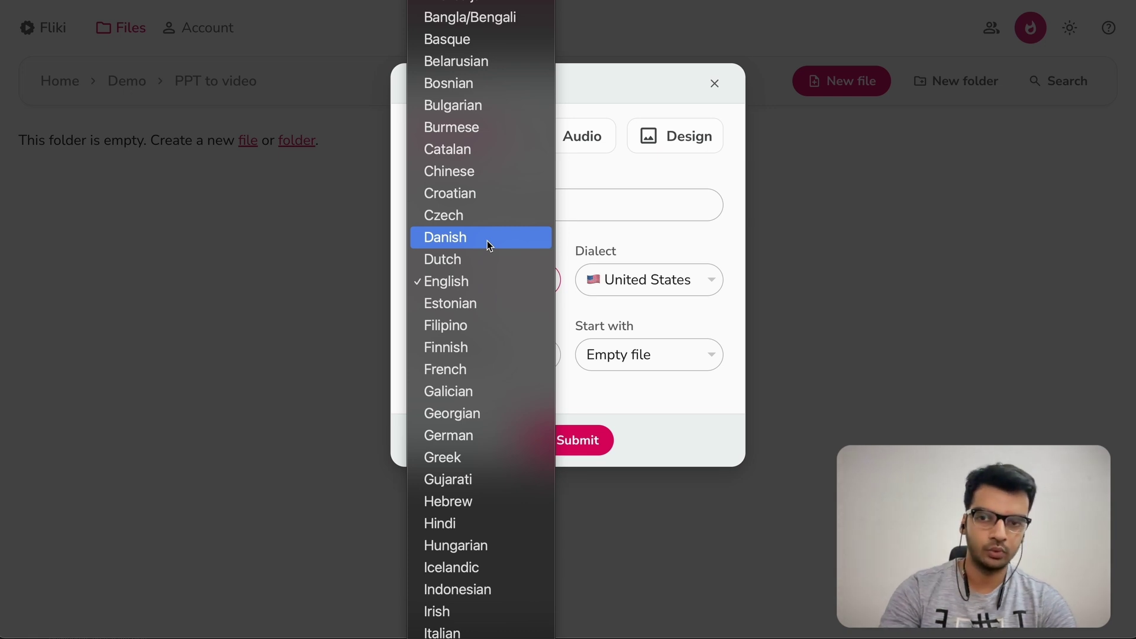
scroll(488, 241, down, 3)
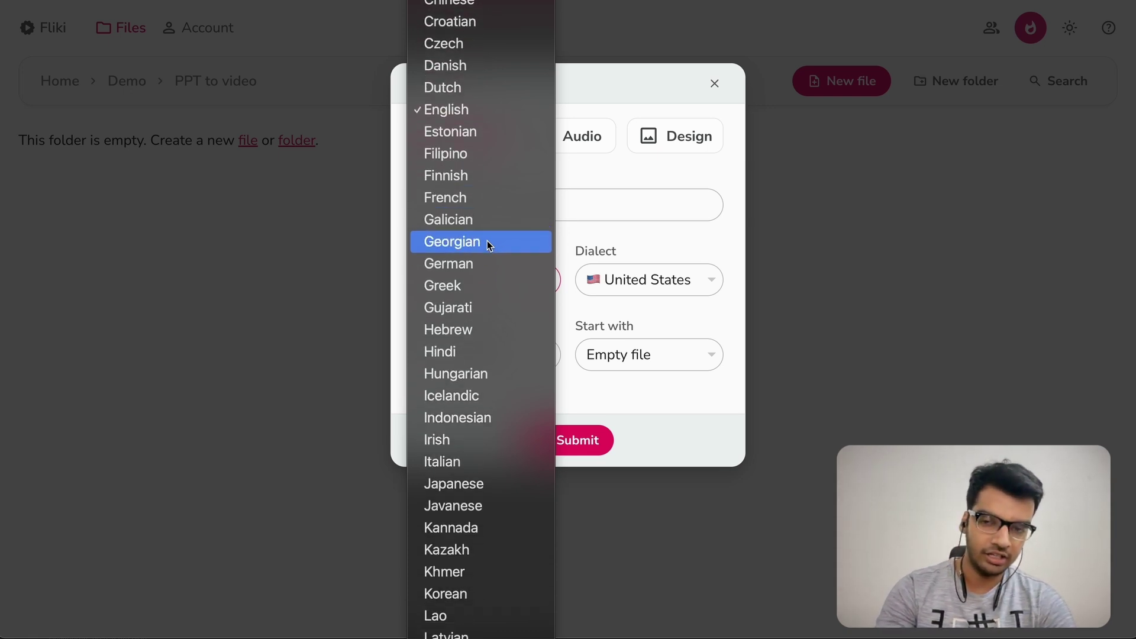
scroll(488, 242, down, 6)
scroll(489, 245, down, 7)
scroll(488, 245, up, 8)
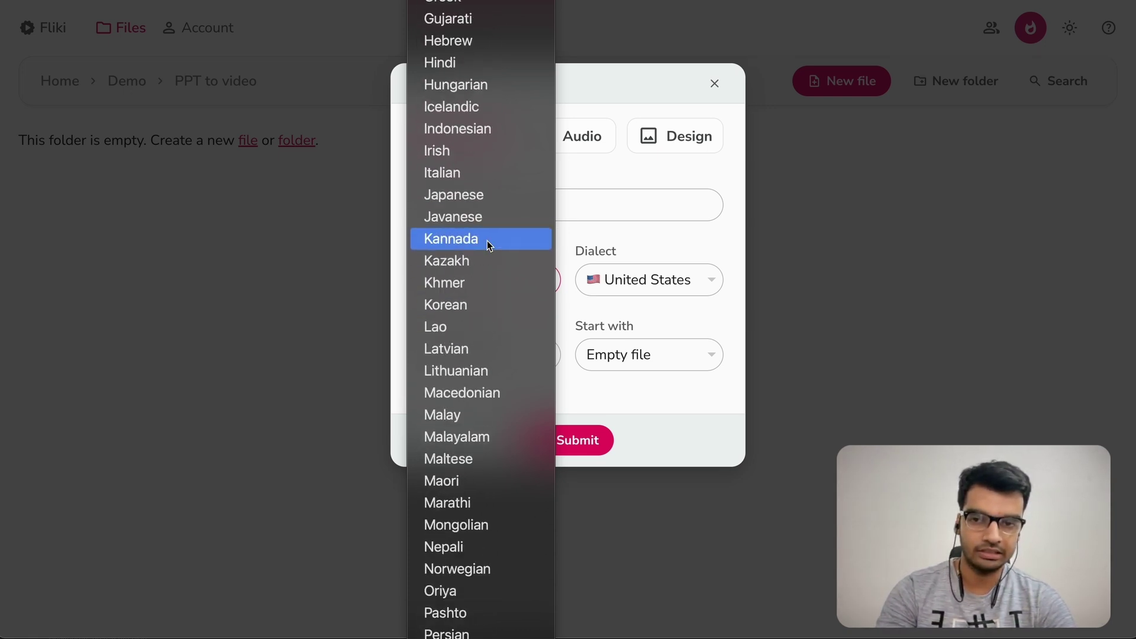
scroll(489, 244, up, 4)
scroll(489, 245, up, 2)
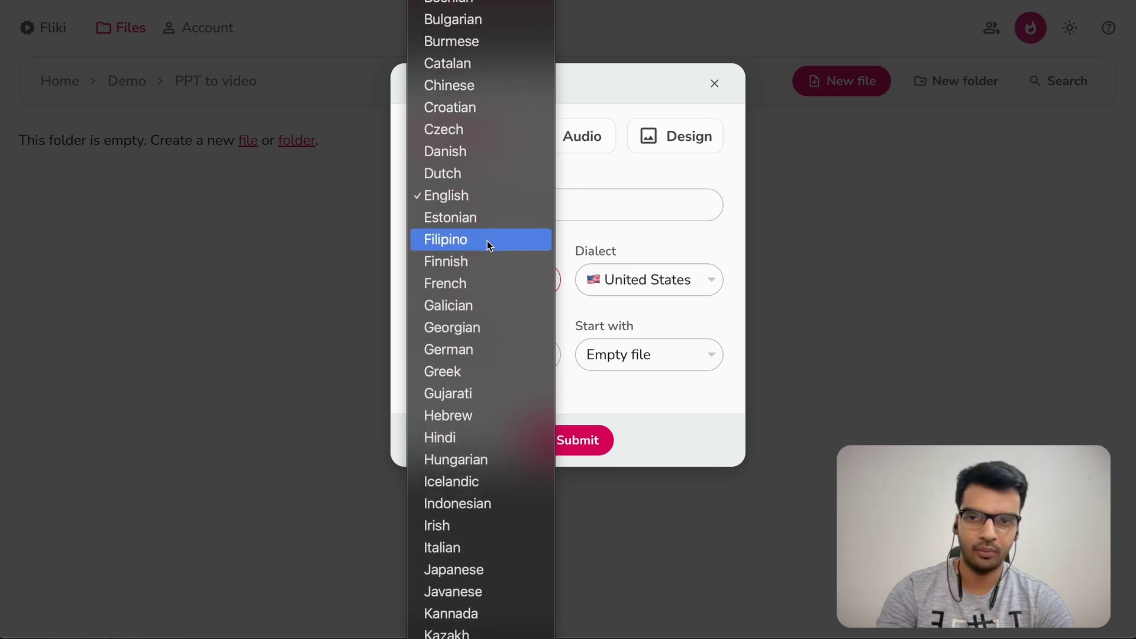
click(453, 197)
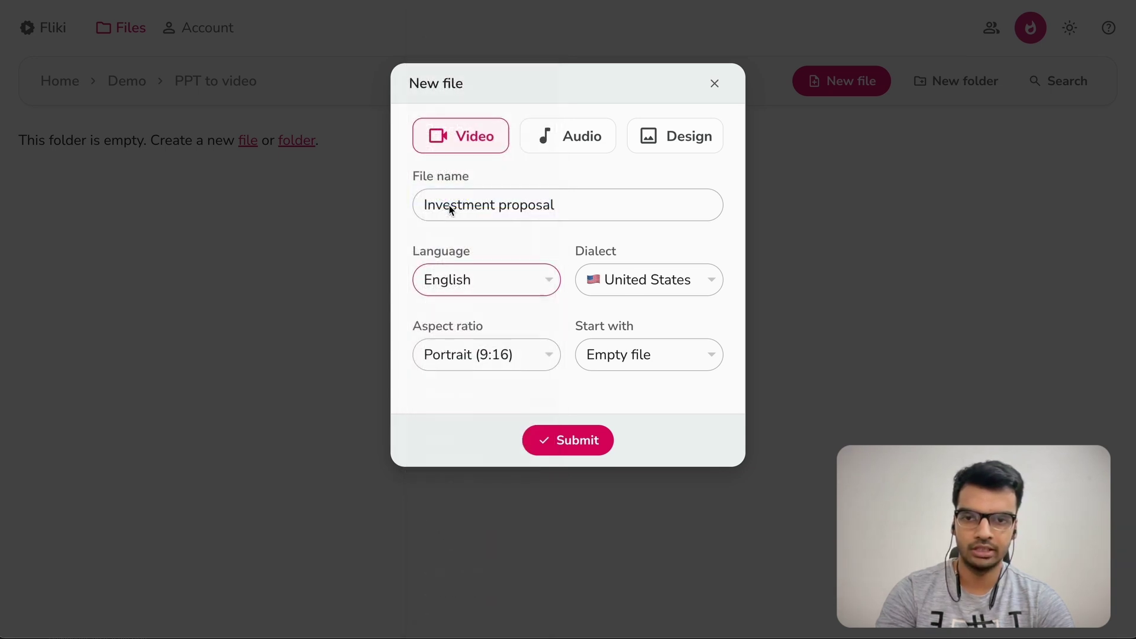
click(617, 279)
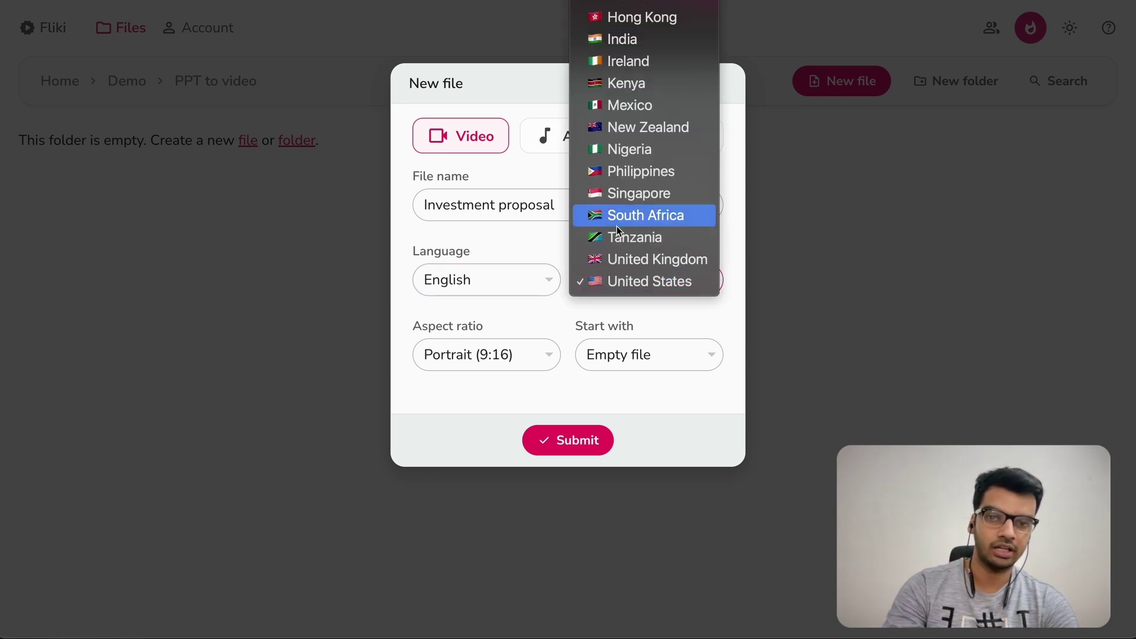
scroll(627, 231, up, 2)
click(633, 314)
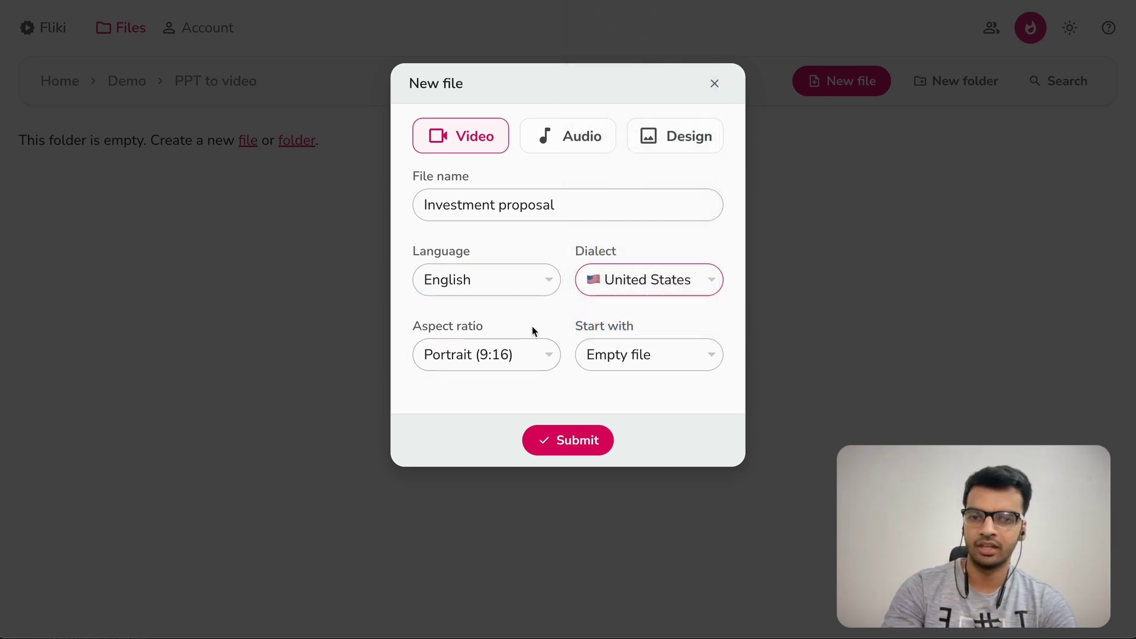
Make the video landscape 16:9, set it to start from a PPT, and submit
click(495, 363)
click(502, 382)
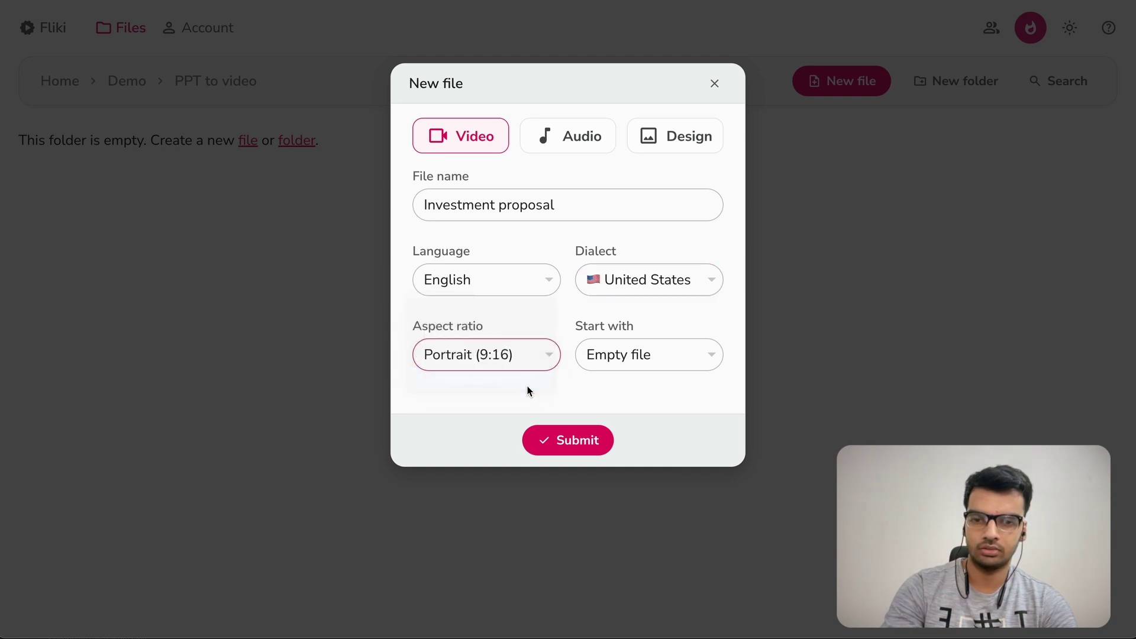
click(648, 359)
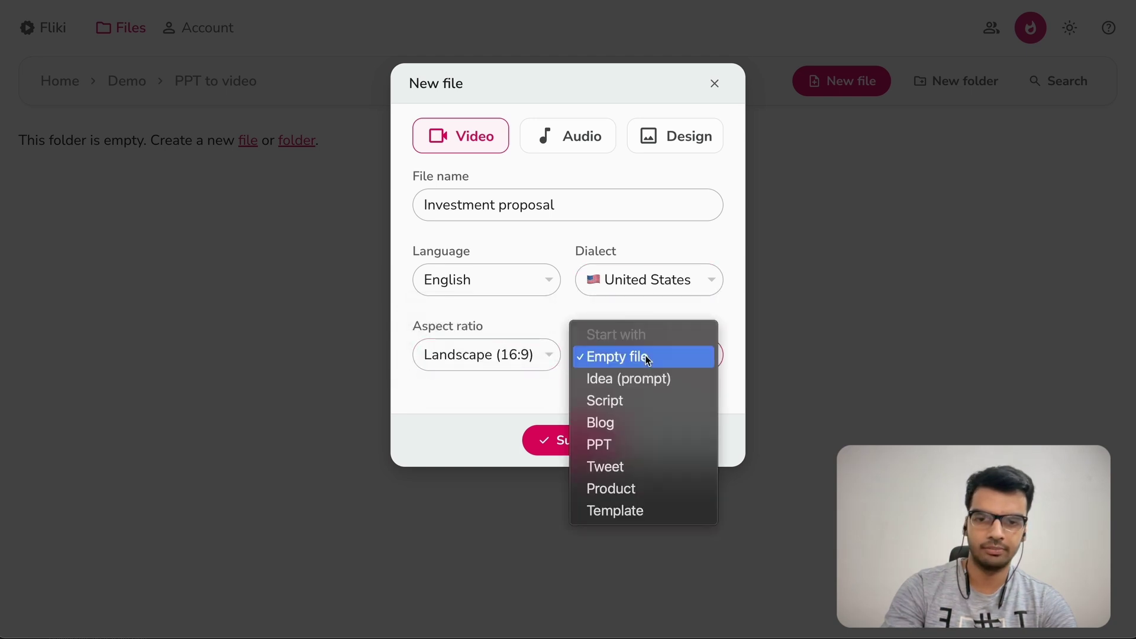
click(652, 442)
click(557, 449)
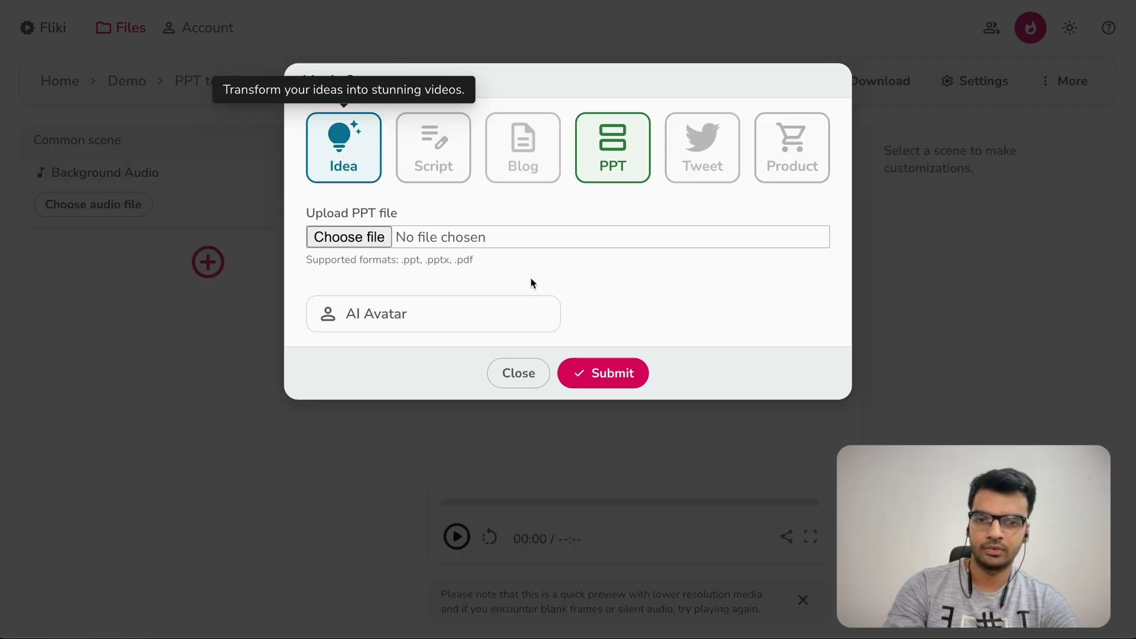
Upload Investment Proposal.pptx, collapse the AI Avatar options, and generate the video from the deck
click(350, 236)
click(479, 209)
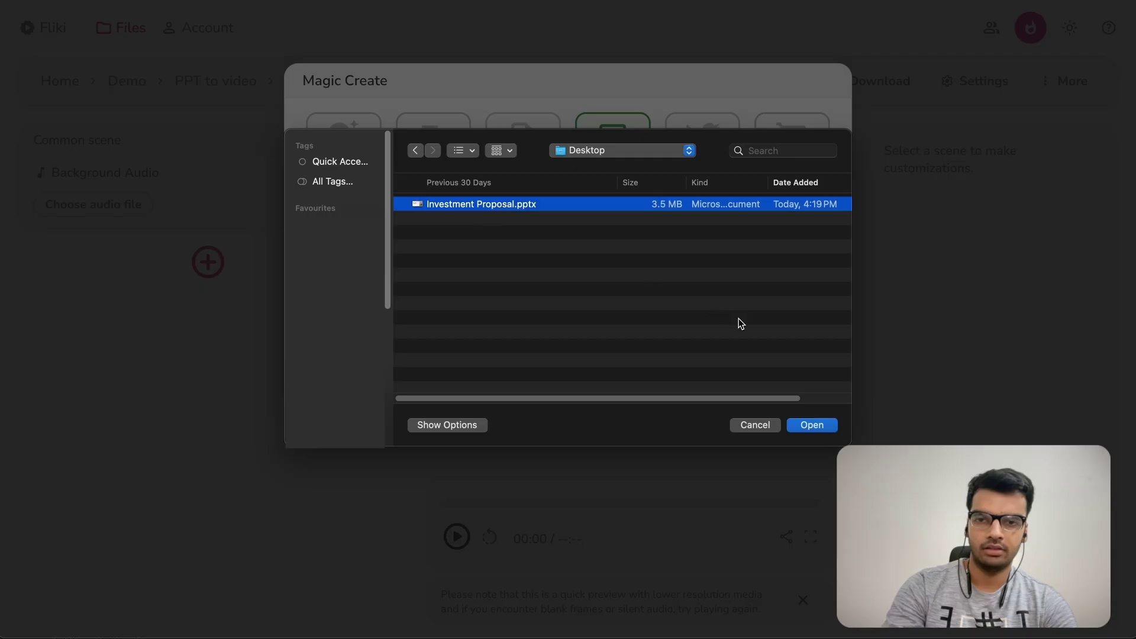
click(812, 426)
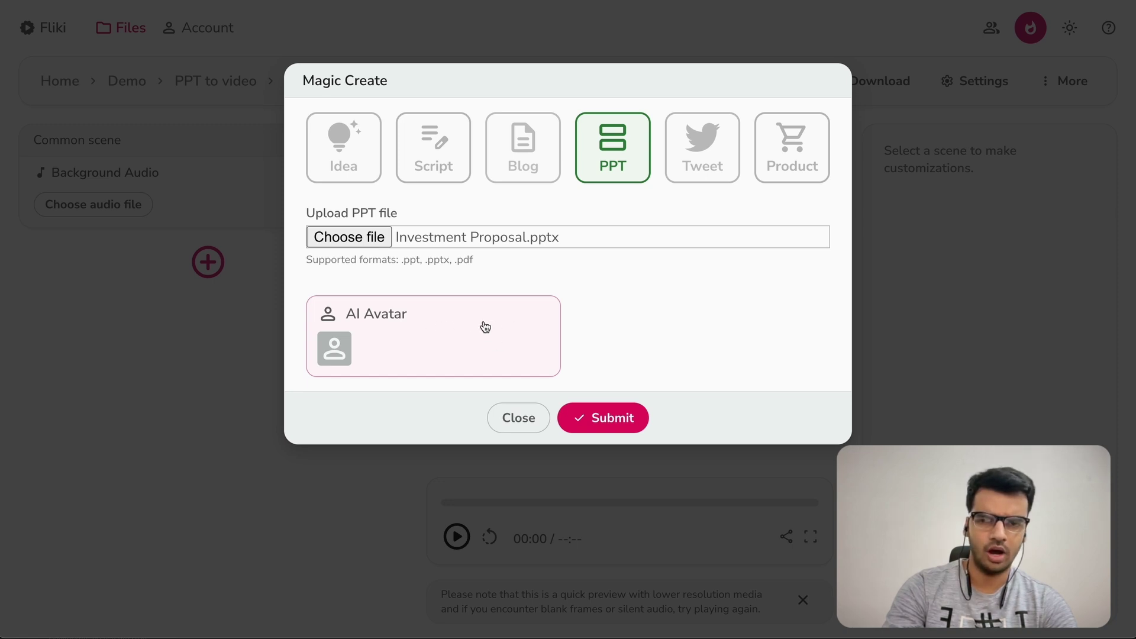
click(485, 328)
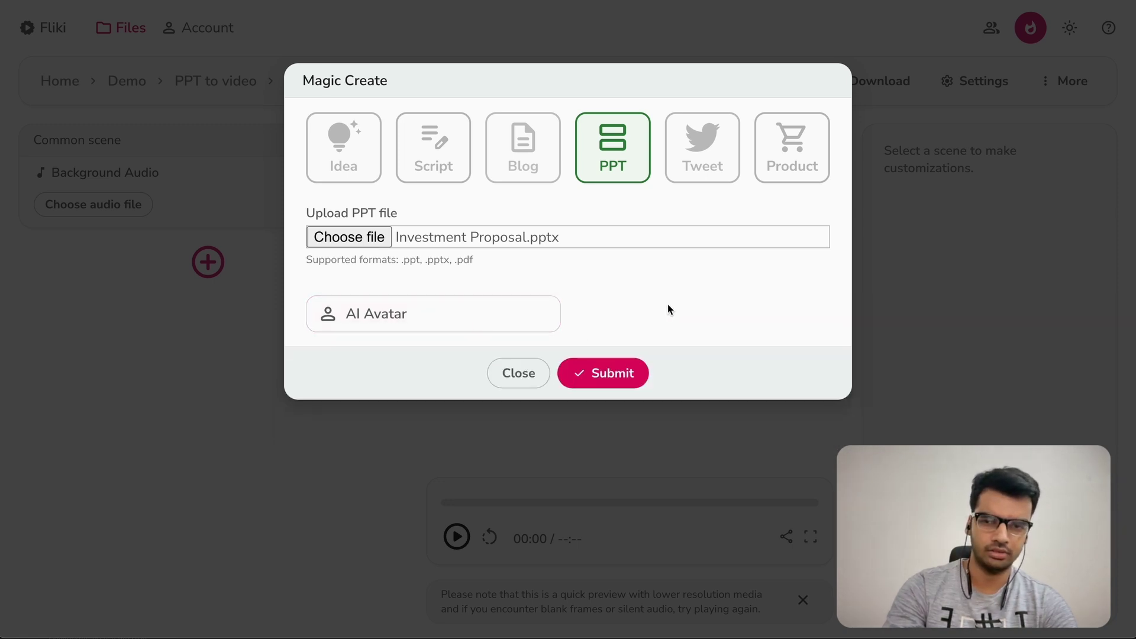
click(613, 381)
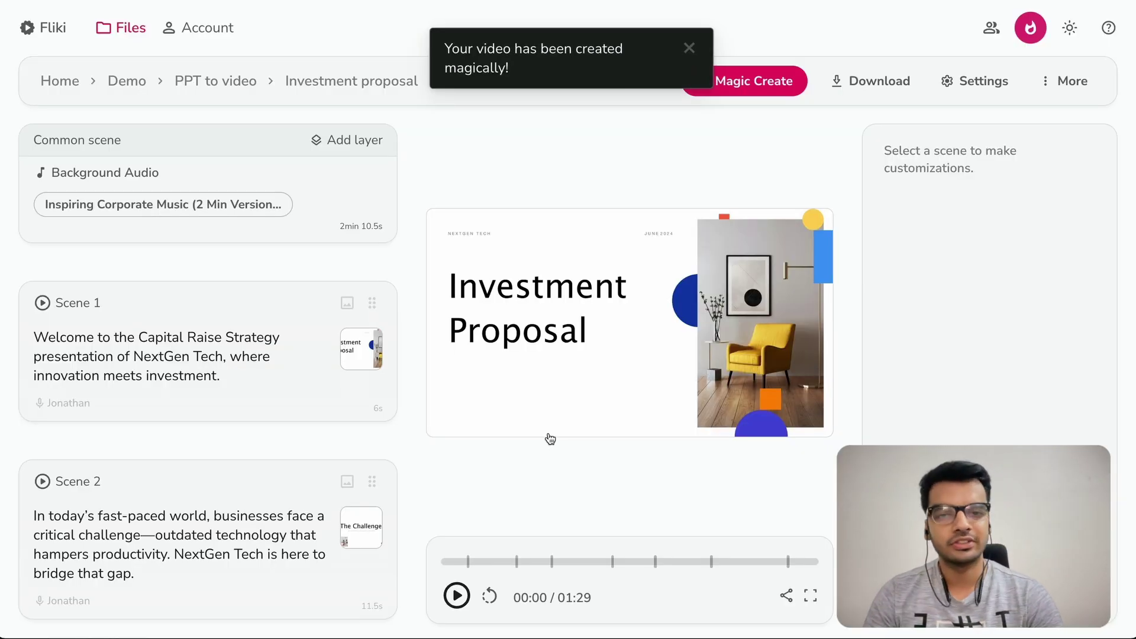
Review the generated scenes, then open Scene 1's voiceover and media layer settings
scroll(208, 382, down, 1)
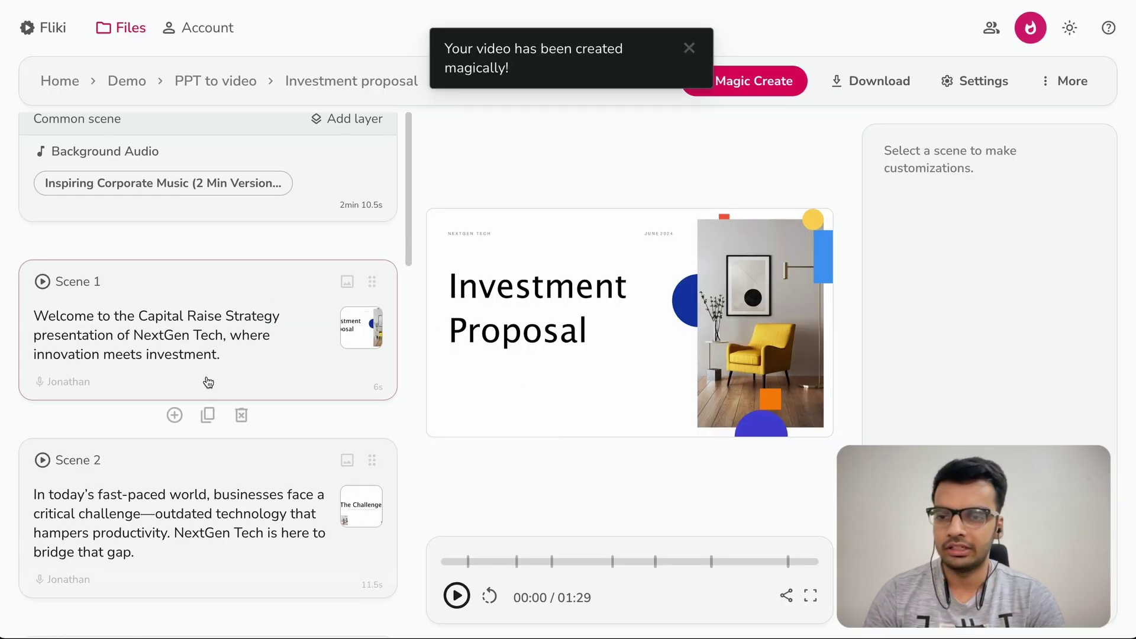
scroll(208, 382, down, 5)
scroll(208, 382, down, 5)
scroll(208, 382, down, 5)
scroll(209, 382, up, 8)
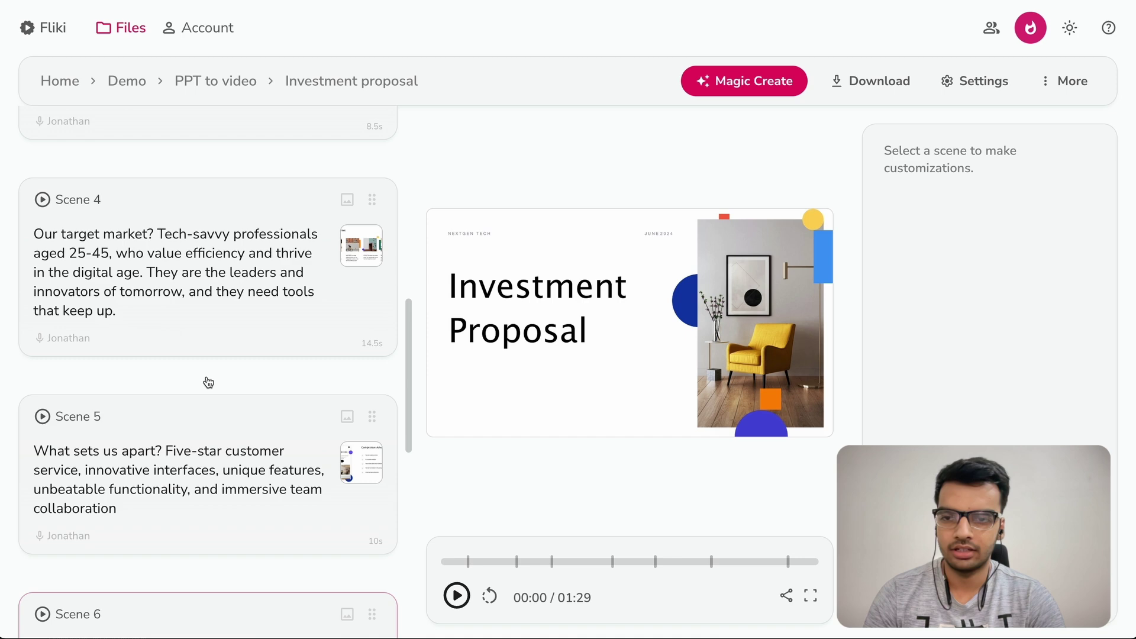
scroll(209, 382, up, 10)
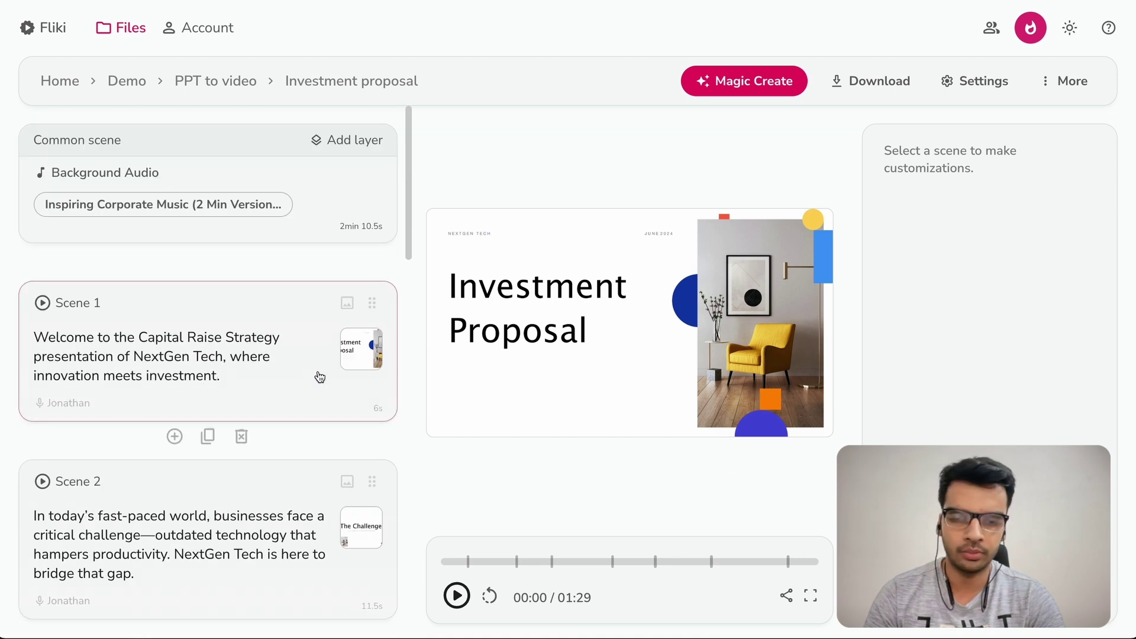
click(247, 351)
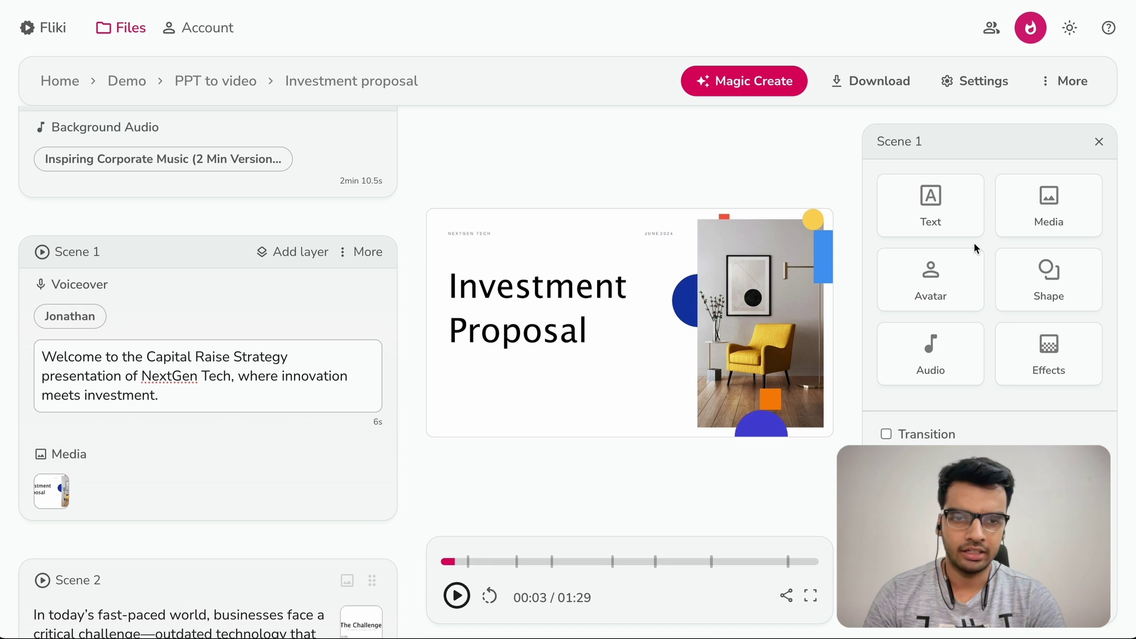
mouse_move(208, 350)
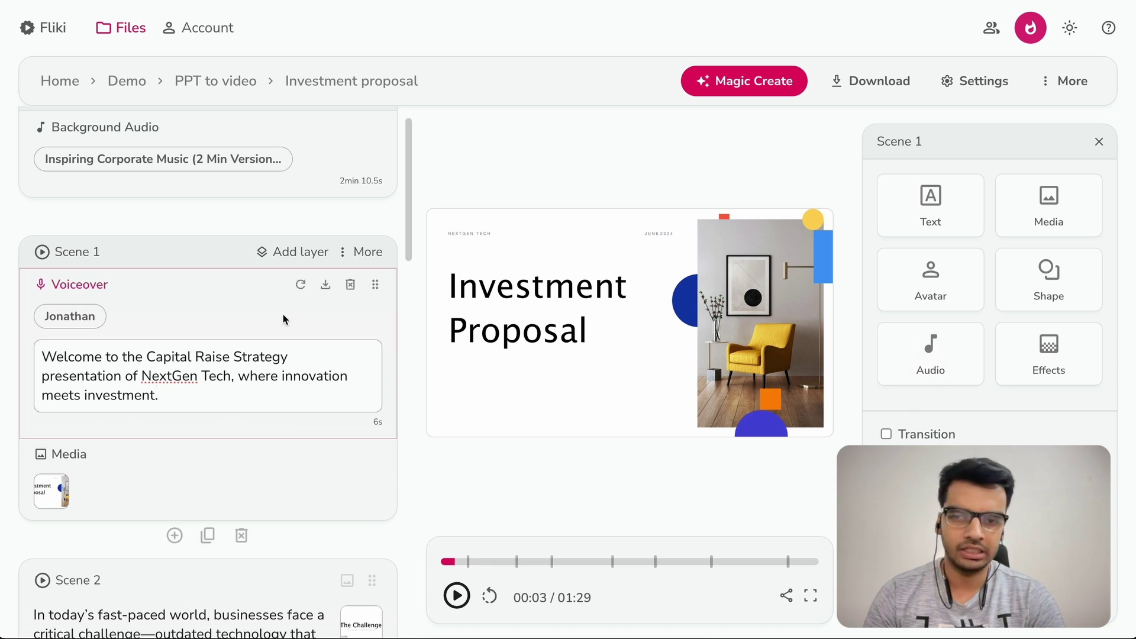
click(186, 307)
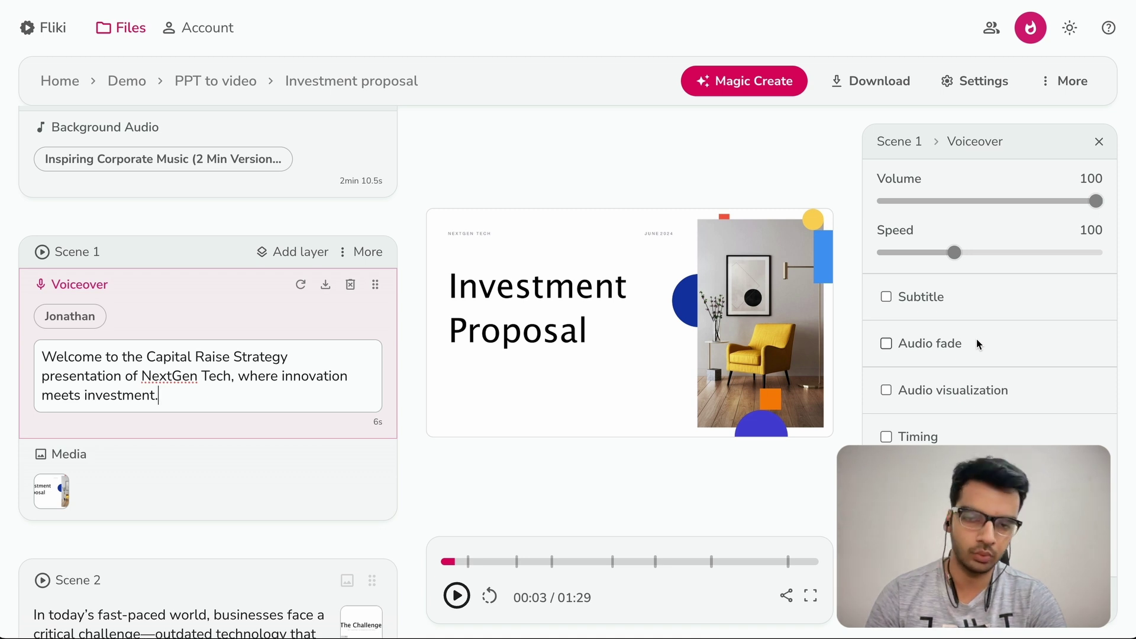
click(135, 462)
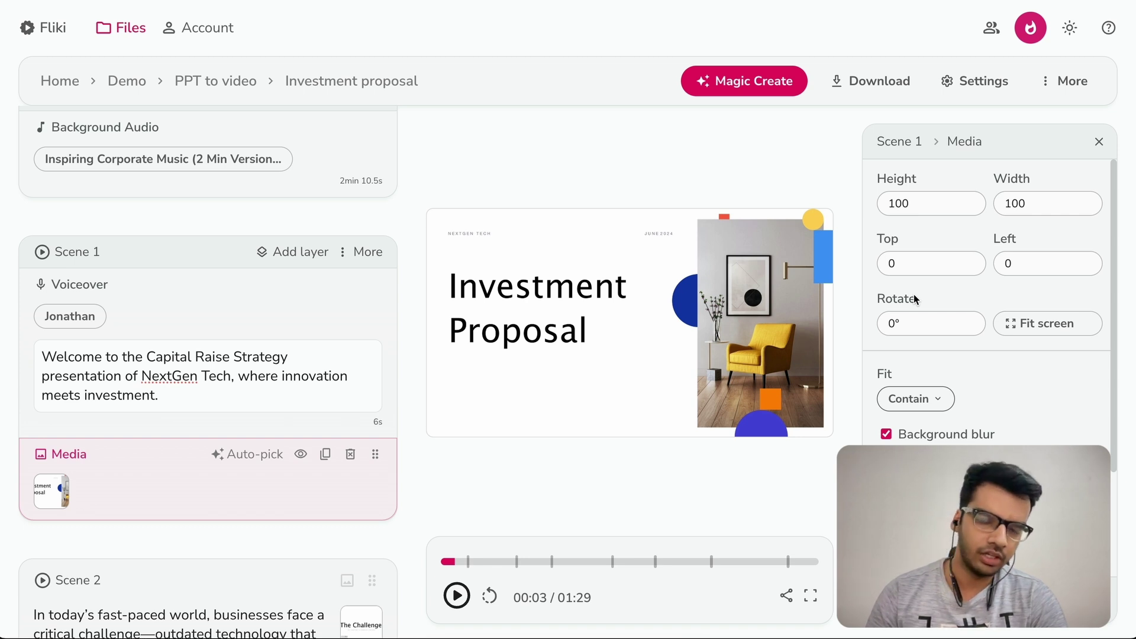
scroll(323, 354, up, 1)
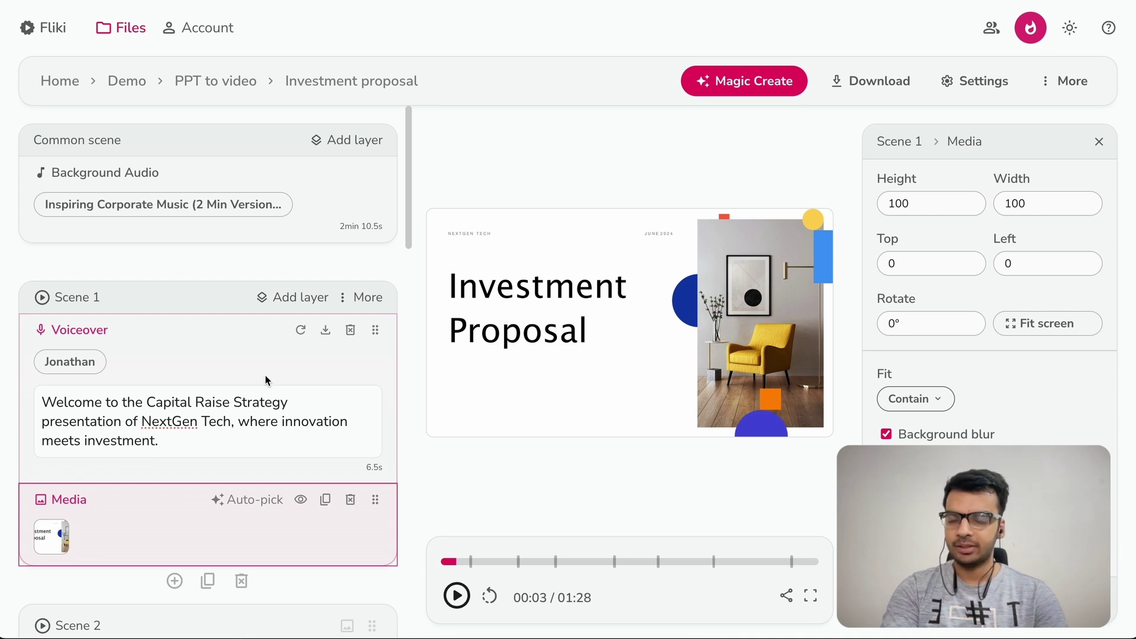
drag(203, 439, 41, 394)
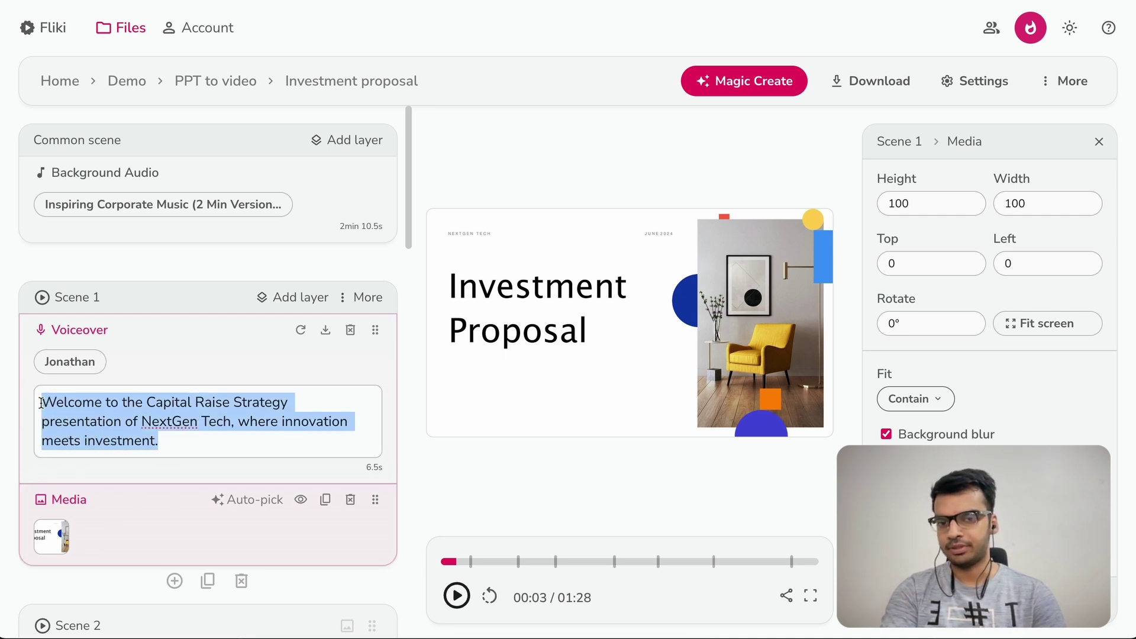
click(480, 466)
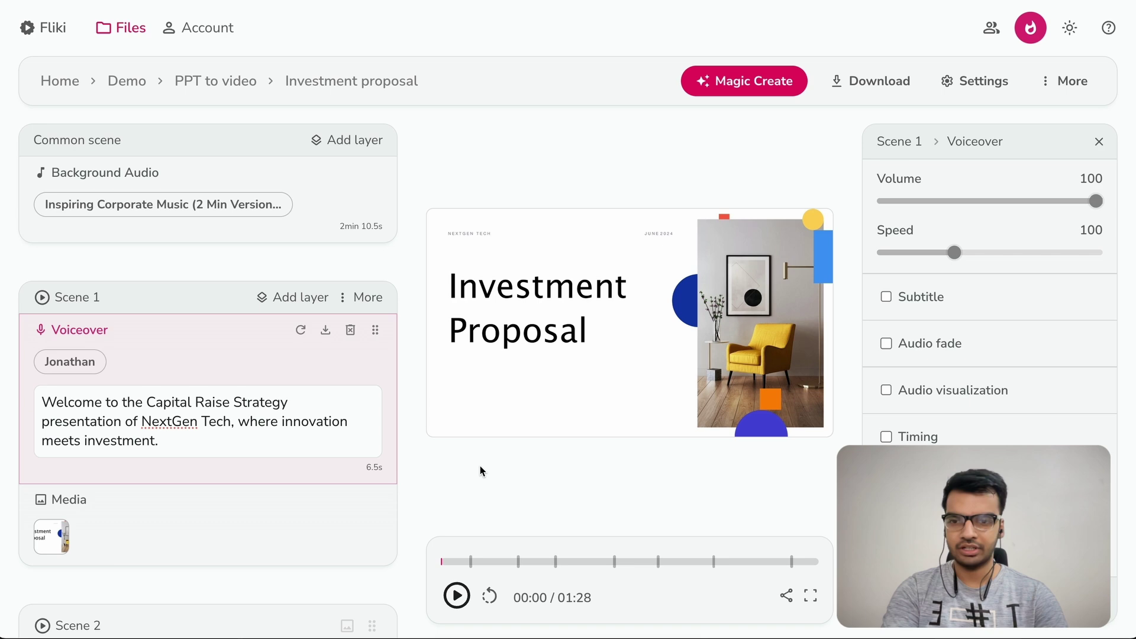
scroll(353, 455, down, 4)
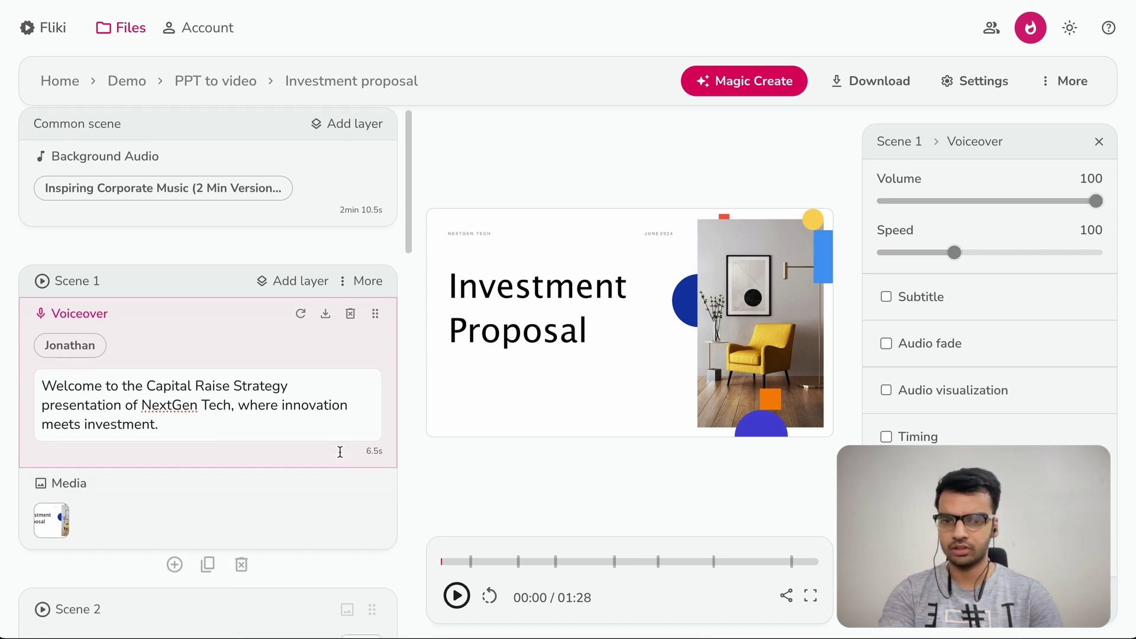
scroll(340, 453, down, 5)
scroll(340, 453, down, 5)
scroll(339, 455, down, 2)
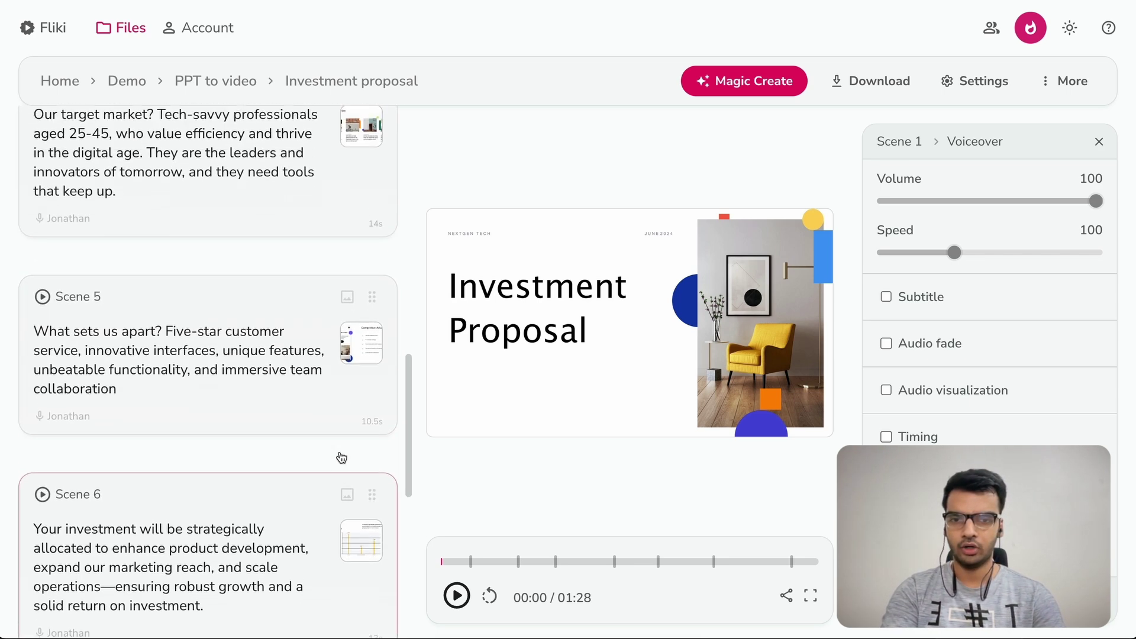
scroll(342, 457, up, 5)
scroll(341, 458, up, 10)
scroll(391, 444, up, 1)
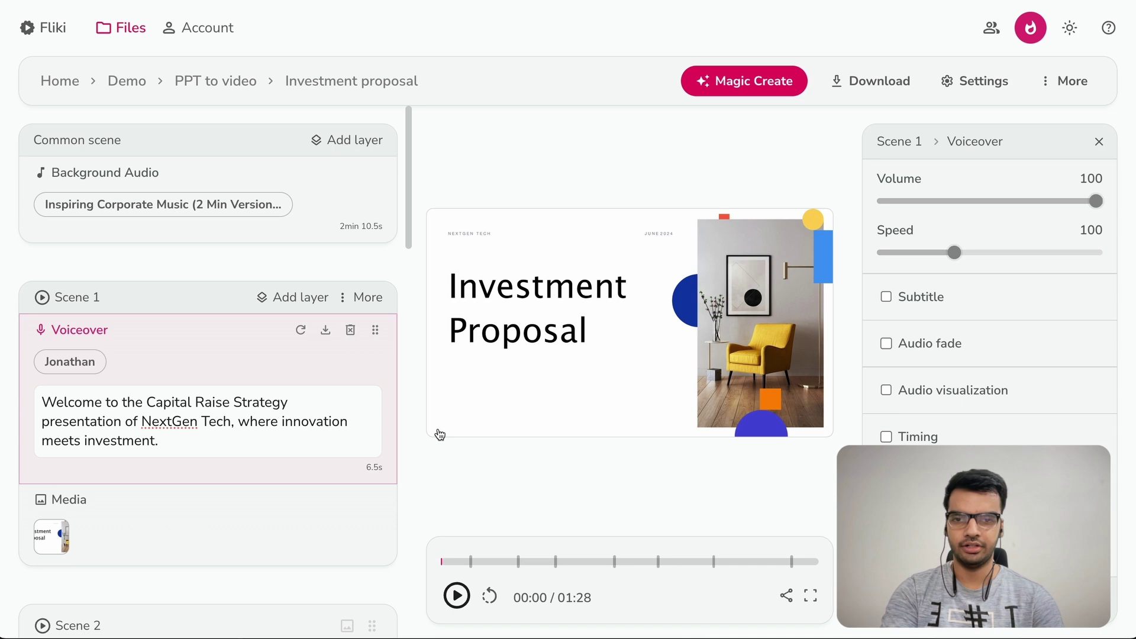
mouse_move(453, 557)
mouse_down()
mouse_move(624, 556)
mouse_move(438, 576)
mouse_up()
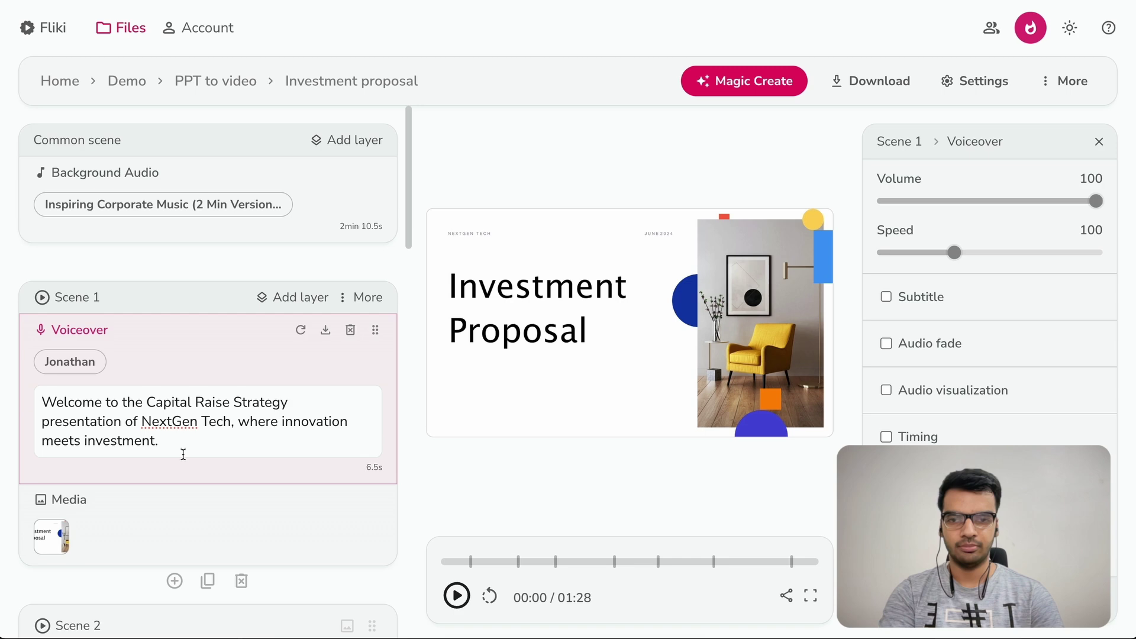
scroll(184, 454, down, 1)
Step through Scenes 2 and 3 to open Scene 4's voiceover text
scroll(183, 454, down, 3)
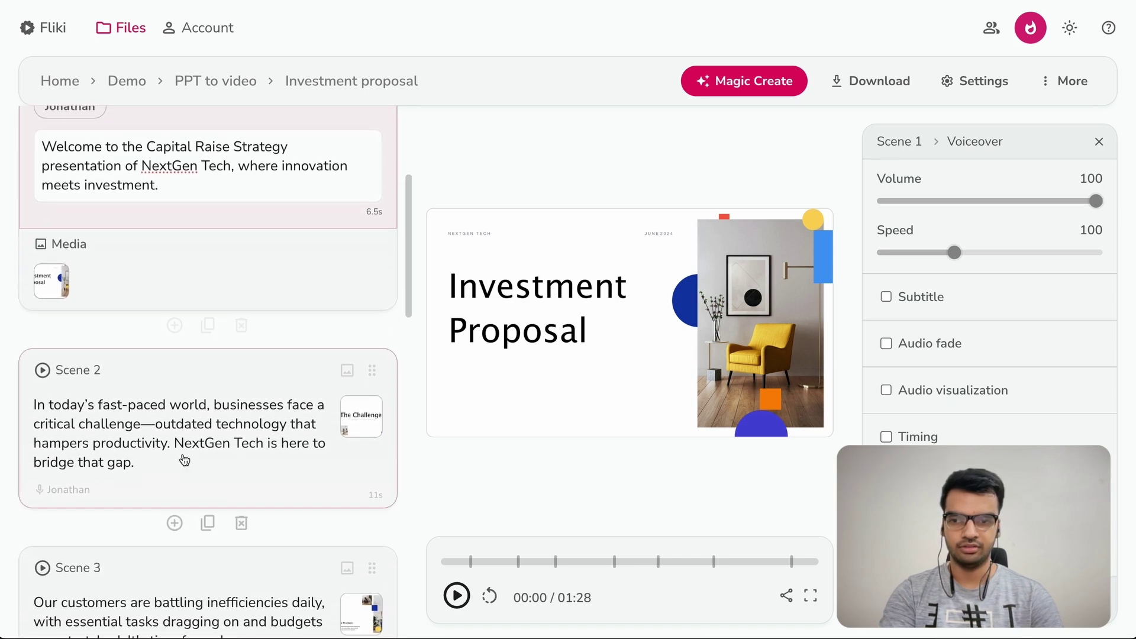
click(184, 460)
scroll(183, 457, down, 3)
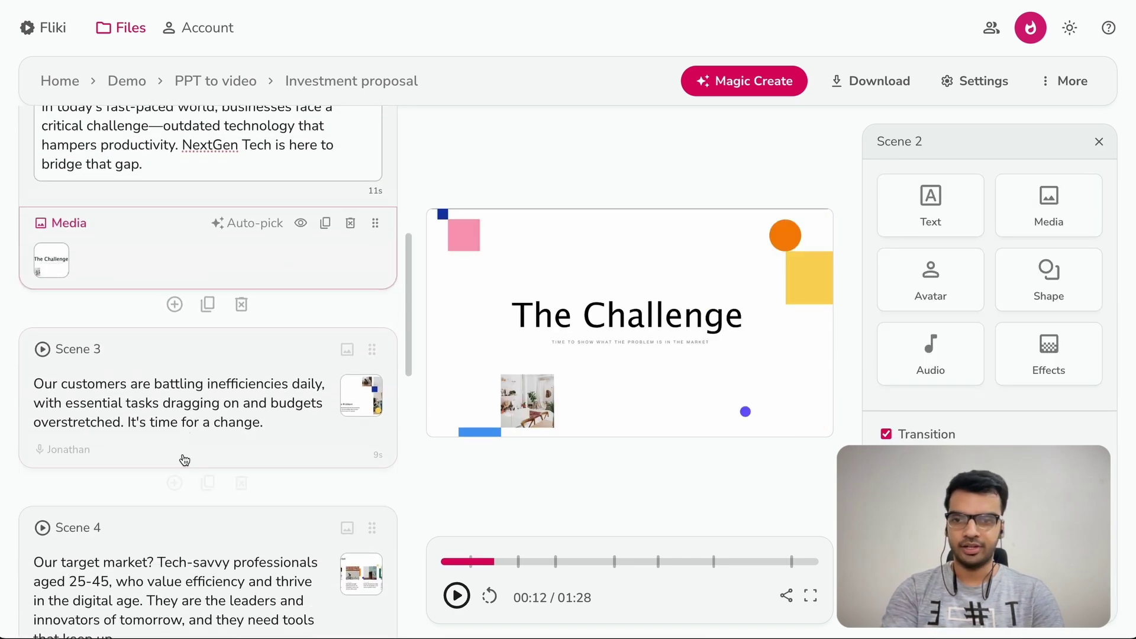
click(195, 403)
scroll(202, 378, down, 4)
click(213, 355)
mouse_move(208, 377)
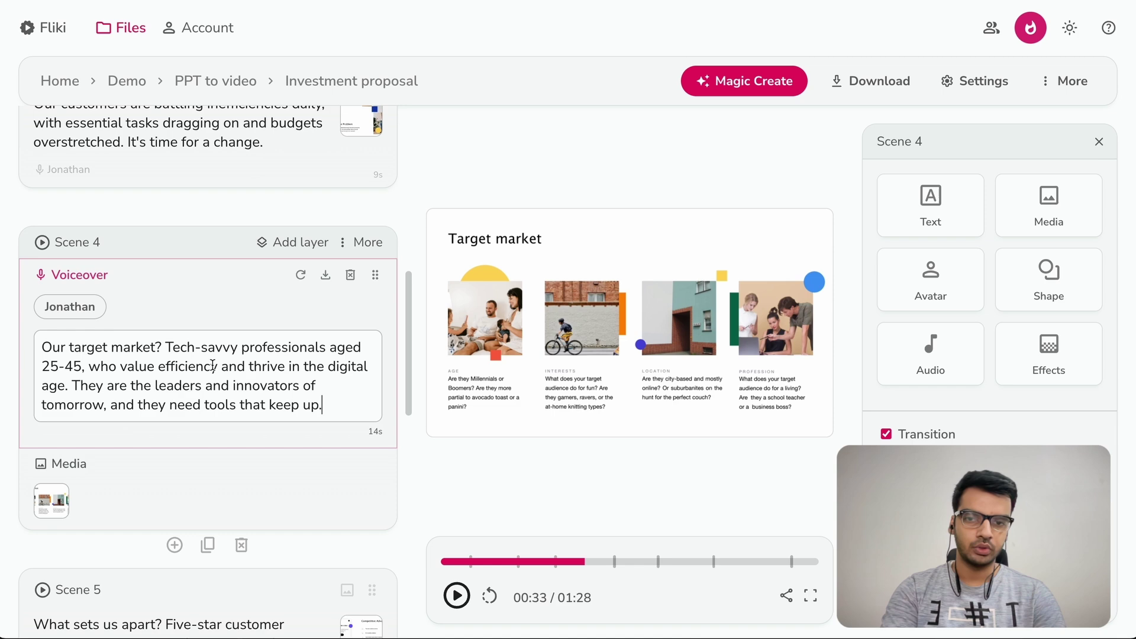
scroll(199, 410, down, 2)
scroll(198, 411, up, 3)
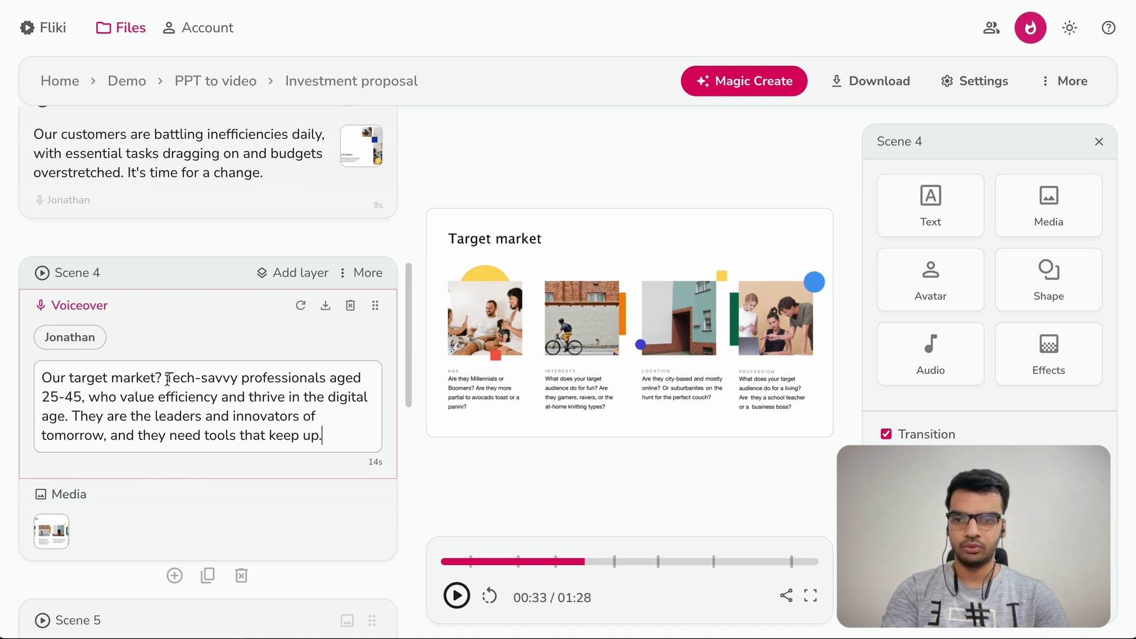
Add B-roll for 'Tech-savvy professionals aged 25-45' and 'the leaders and innovators of tomorrow', then preview Scene 4
drag(167, 380, 82, 396)
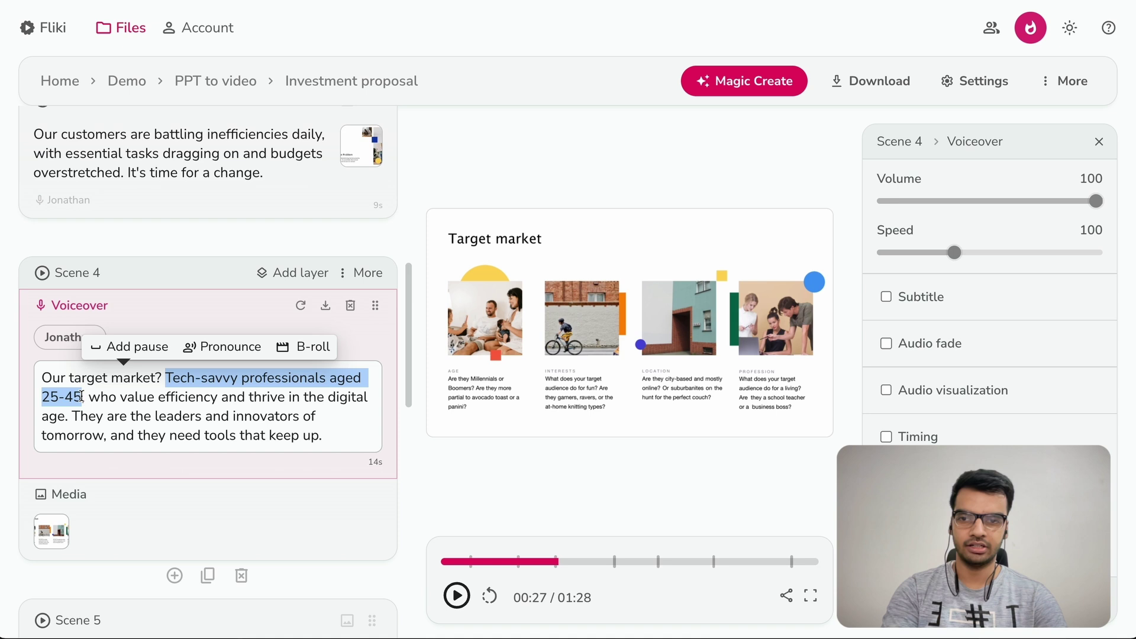
click(311, 349)
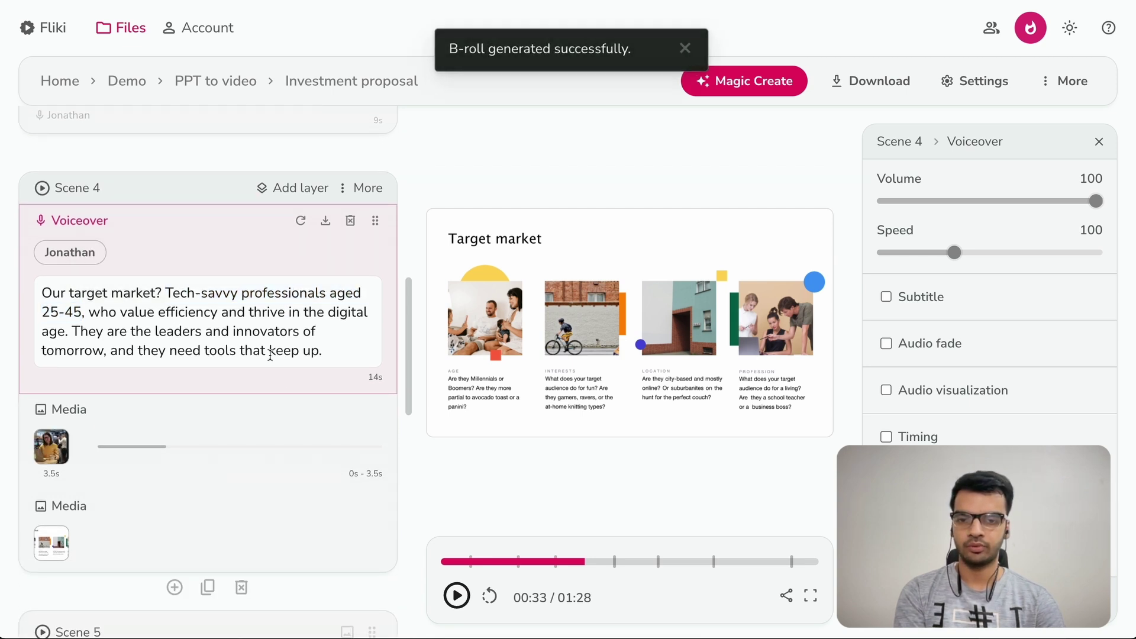
mouse_move(584, 561)
mouse_down()
mouse_move(566, 561)
mouse_move(582, 562)
mouse_up()
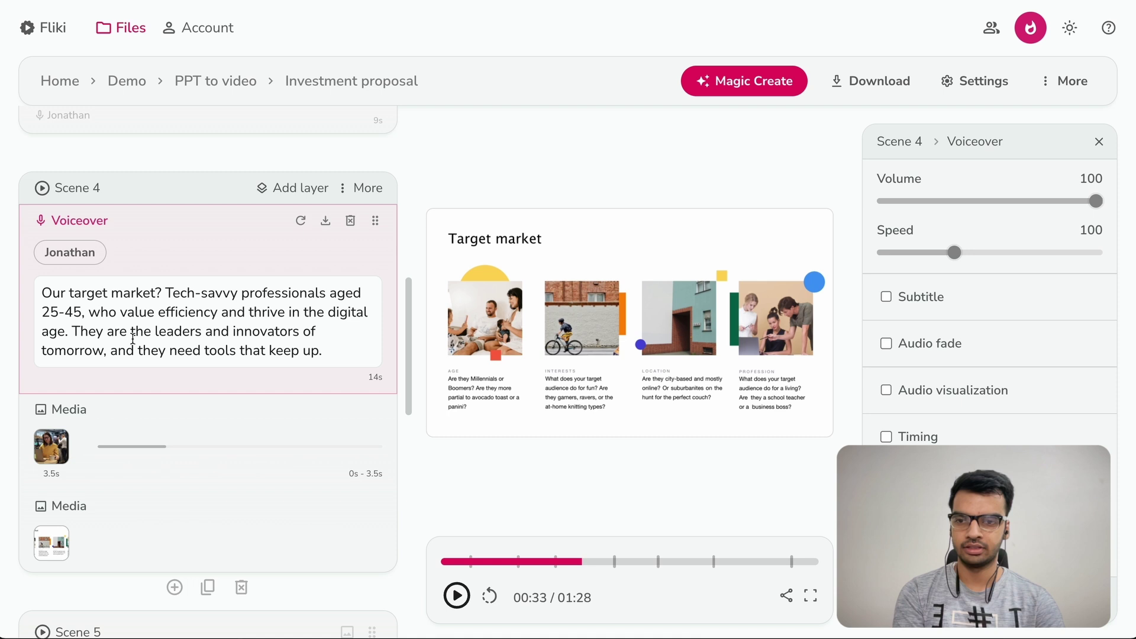
drag(130, 335, 104, 349)
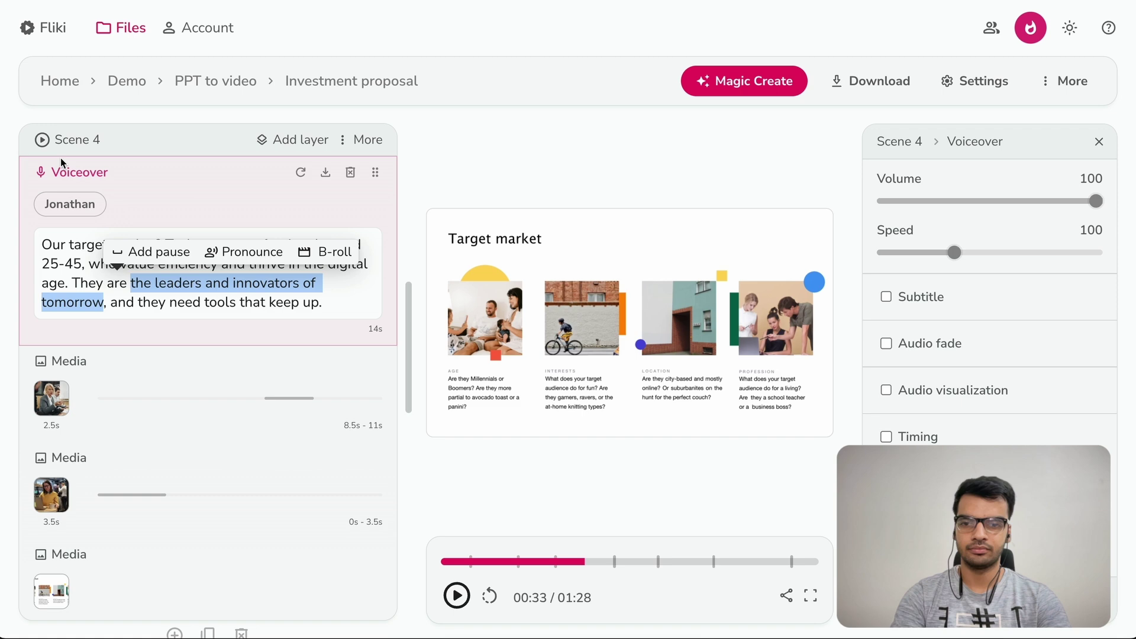
click(42, 141)
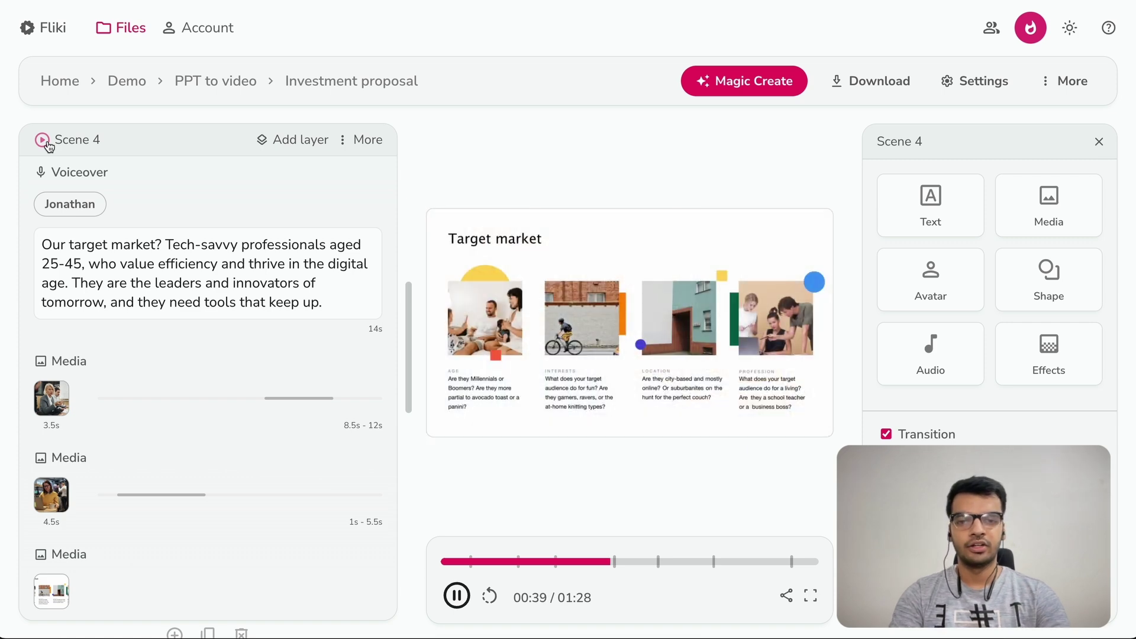
click(45, 142)
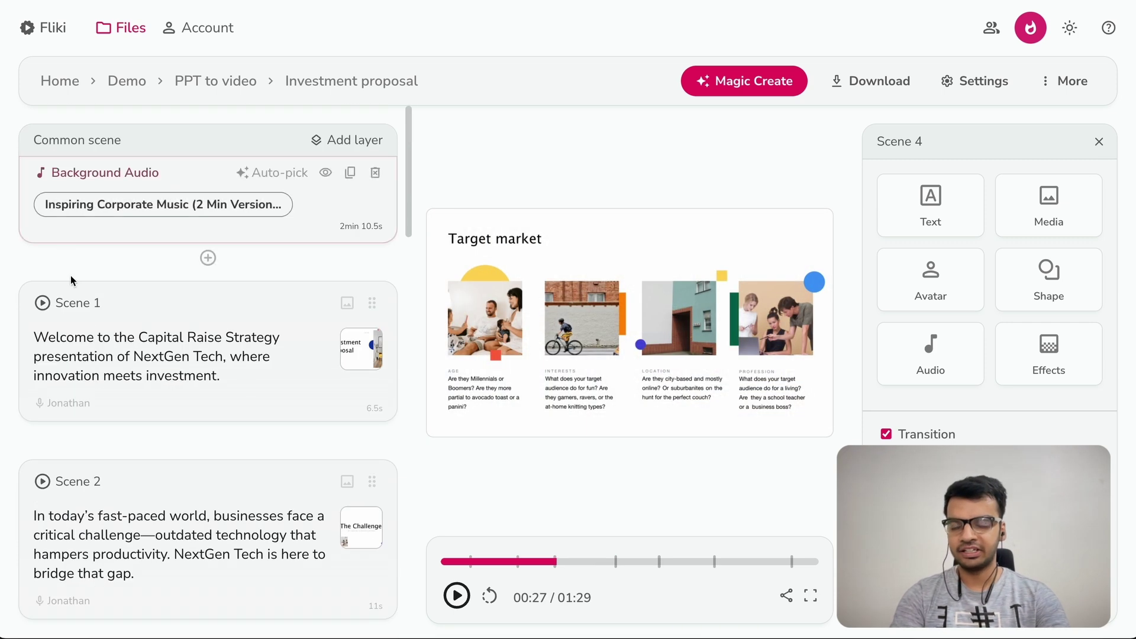
Open Scene 1's narration voice picker, keeping English as the voiceover language
click(137, 353)
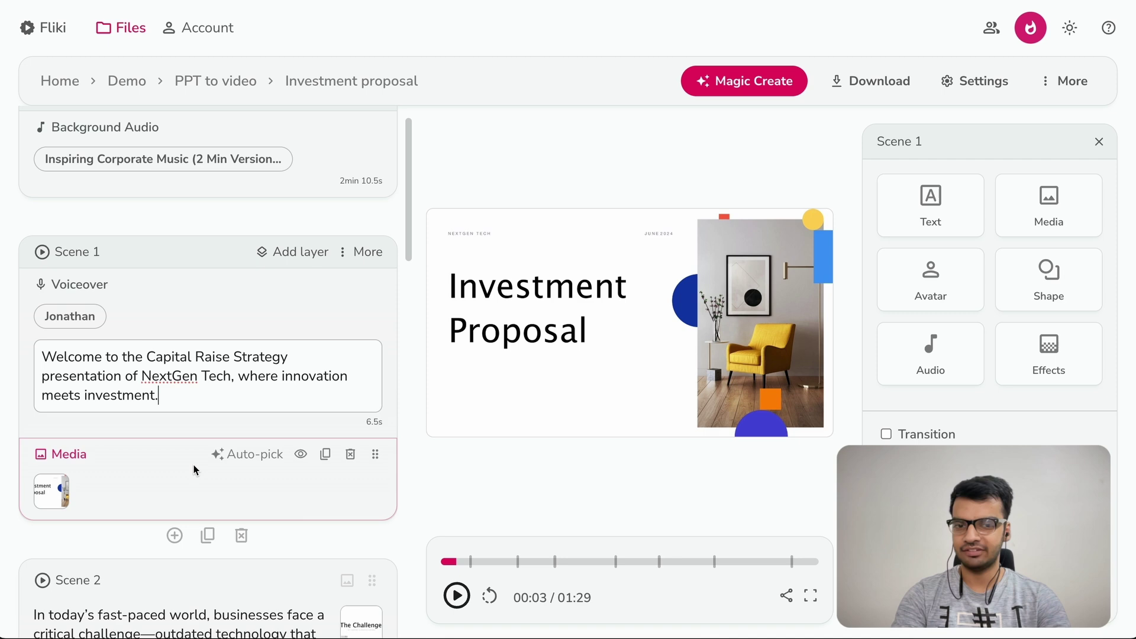
click(192, 464)
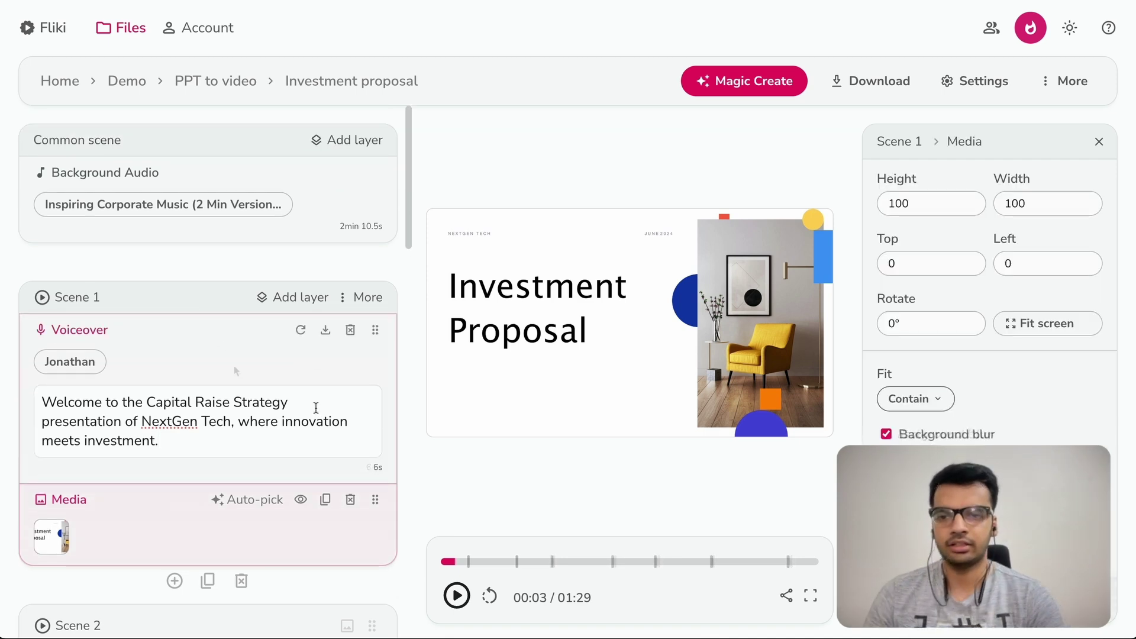
click(86, 363)
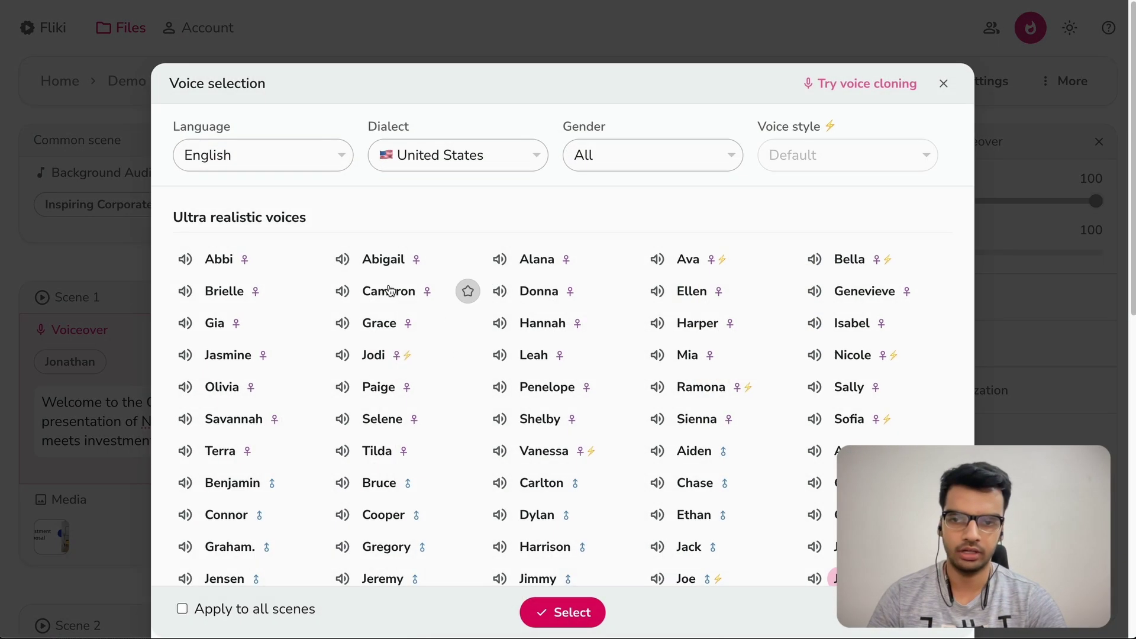
scroll(435, 412, down, 7)
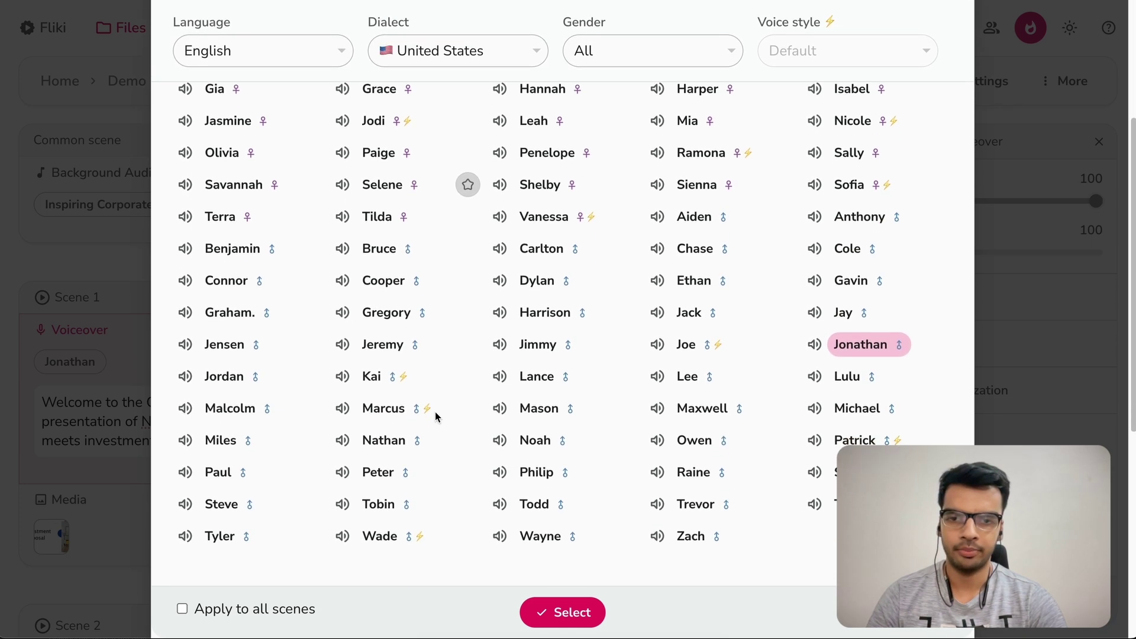
scroll(436, 413, up, 4)
scroll(436, 413, up, 4)
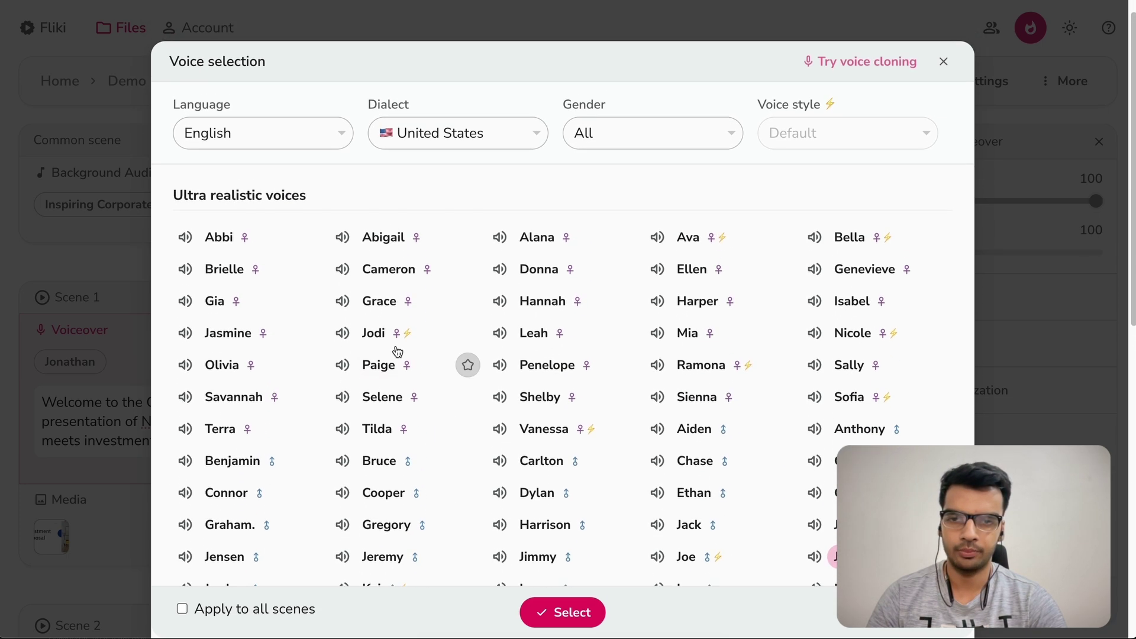
click(289, 137)
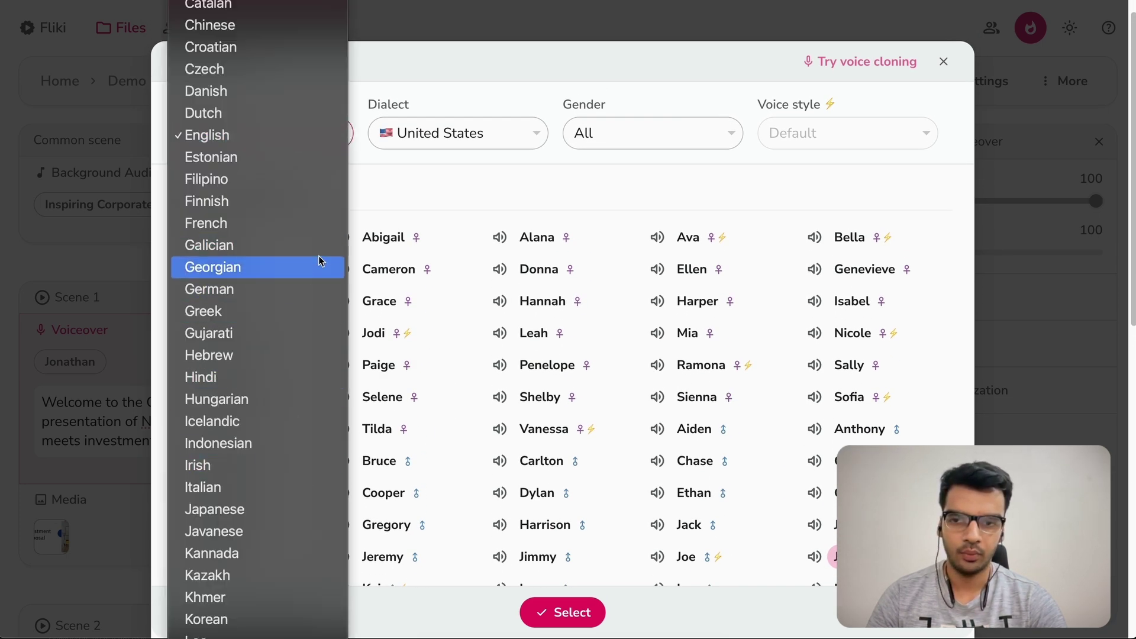
click(425, 176)
Filter to male voices, choose Wade, and apply him to all scenes
click(533, 333)
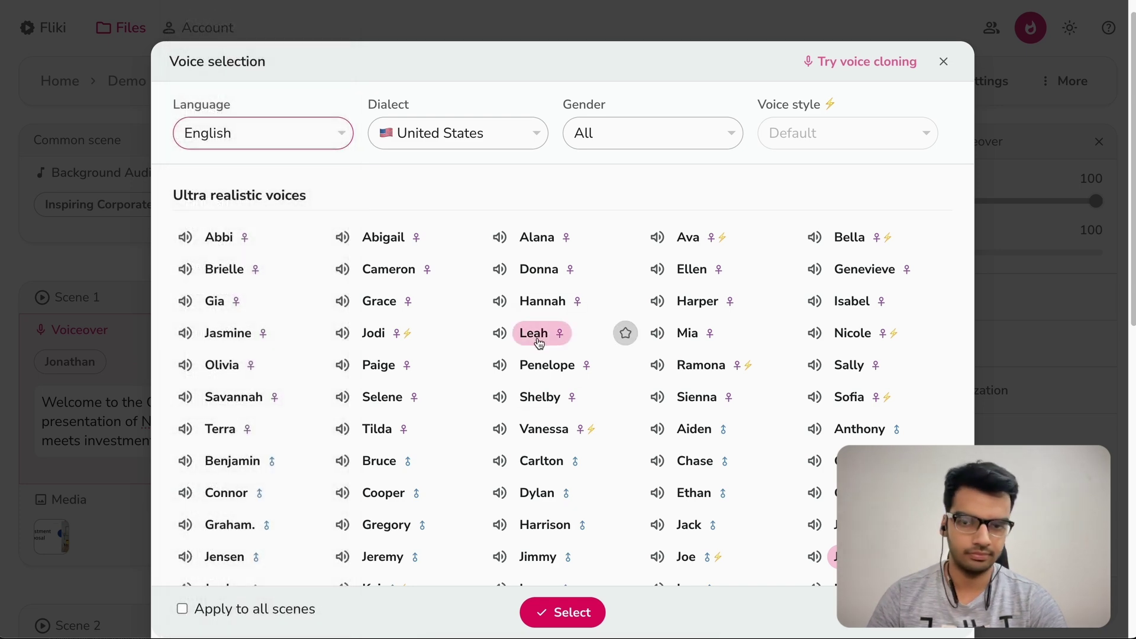
scroll(539, 337, down, 1)
scroll(538, 342, up, 1)
click(614, 149)
click(651, 207)
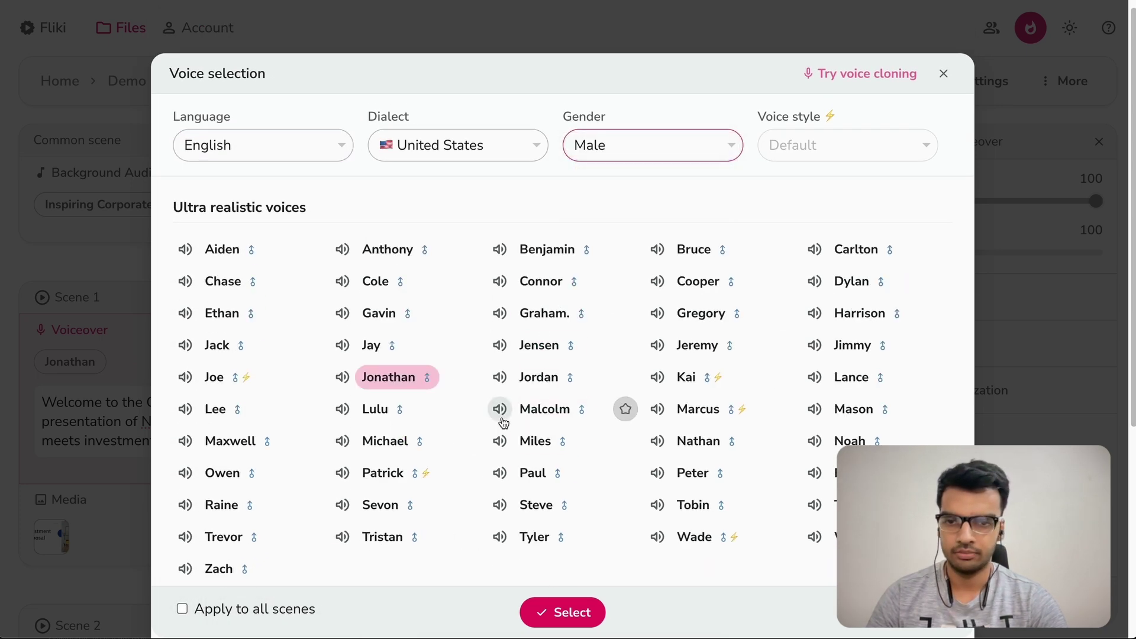
click(500, 249)
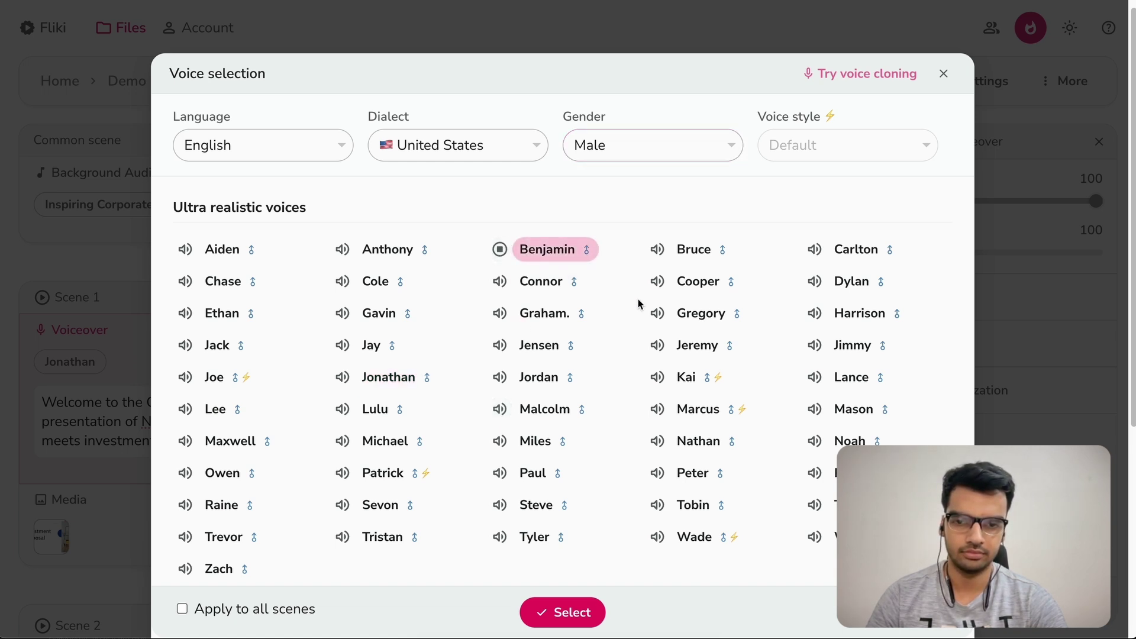
click(656, 536)
scroll(747, 444, down, 1)
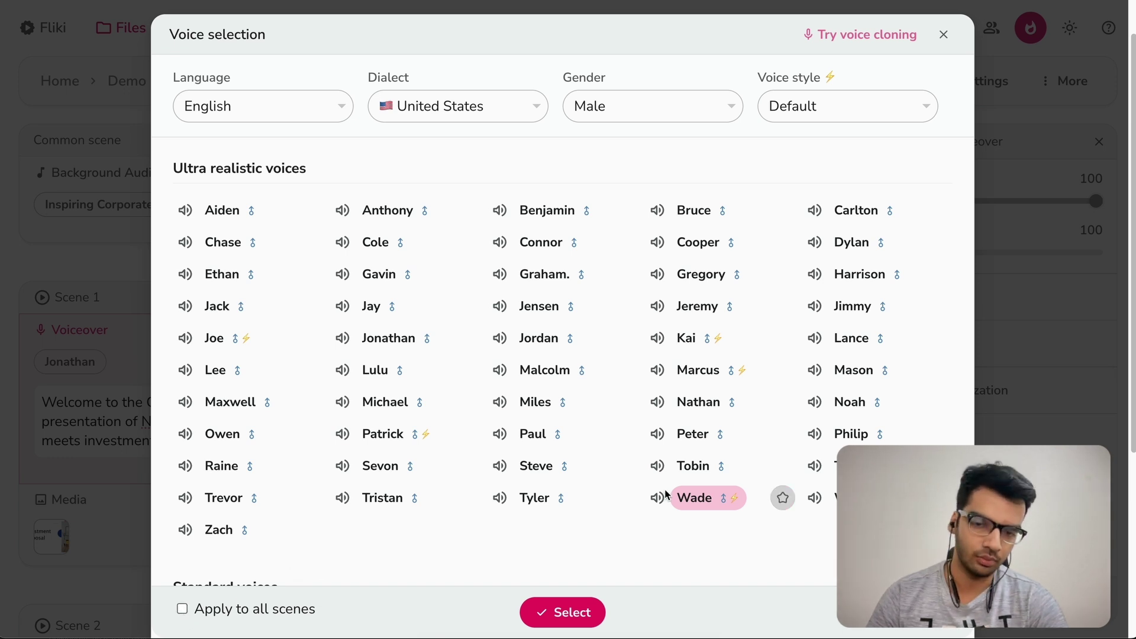
click(183, 609)
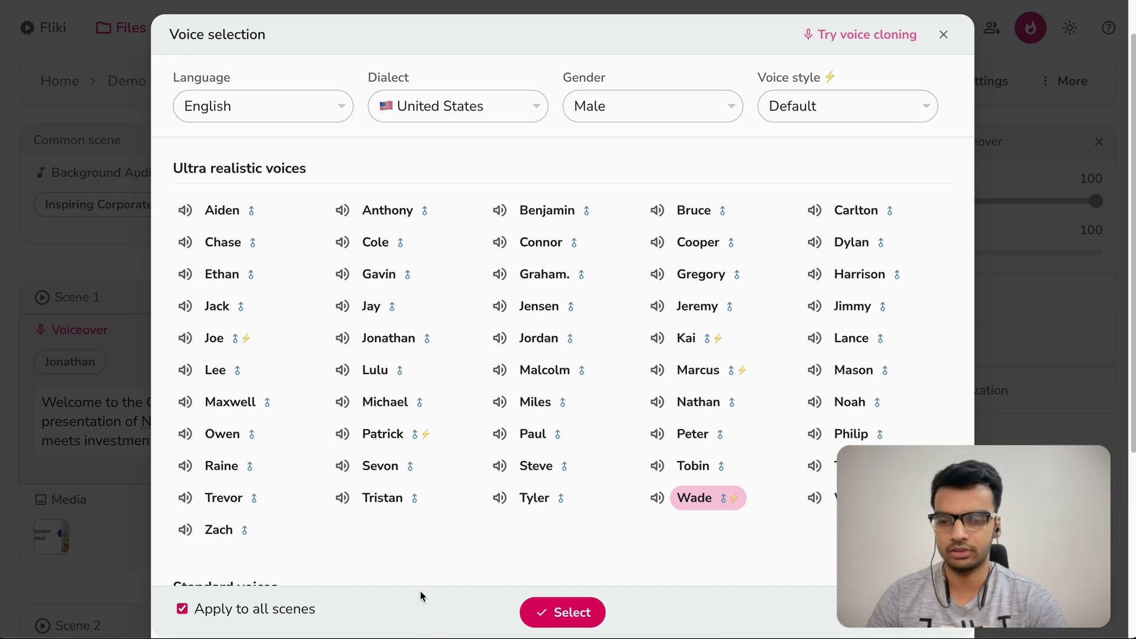
click(562, 612)
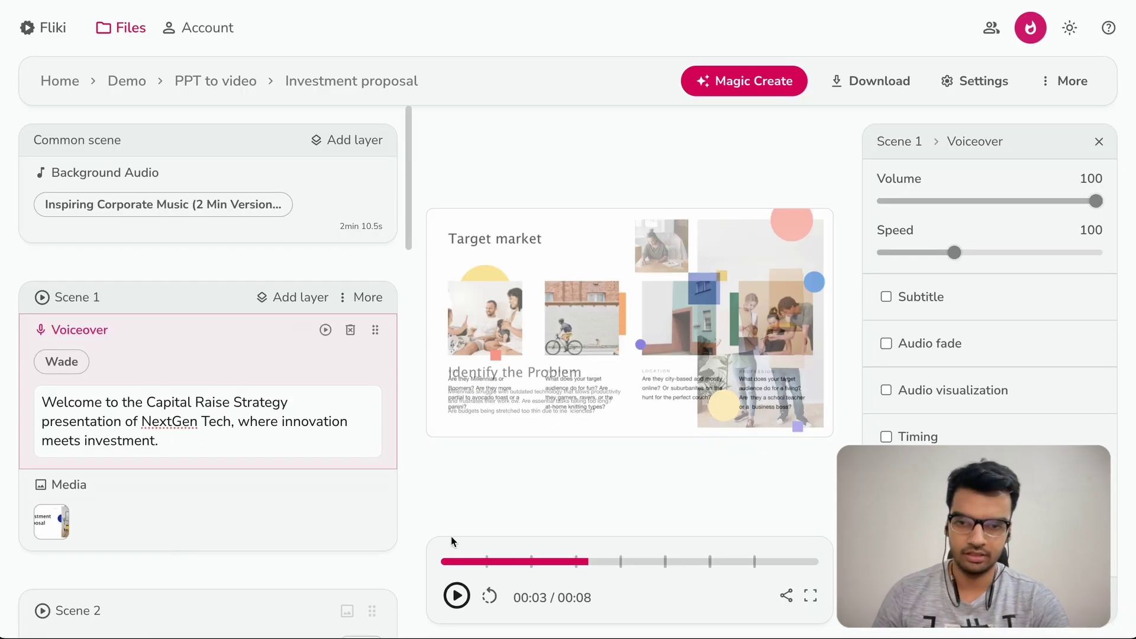
Rewind to the title slide and add an Avatar layer to Scene 1
drag(444, 561, 473, 561)
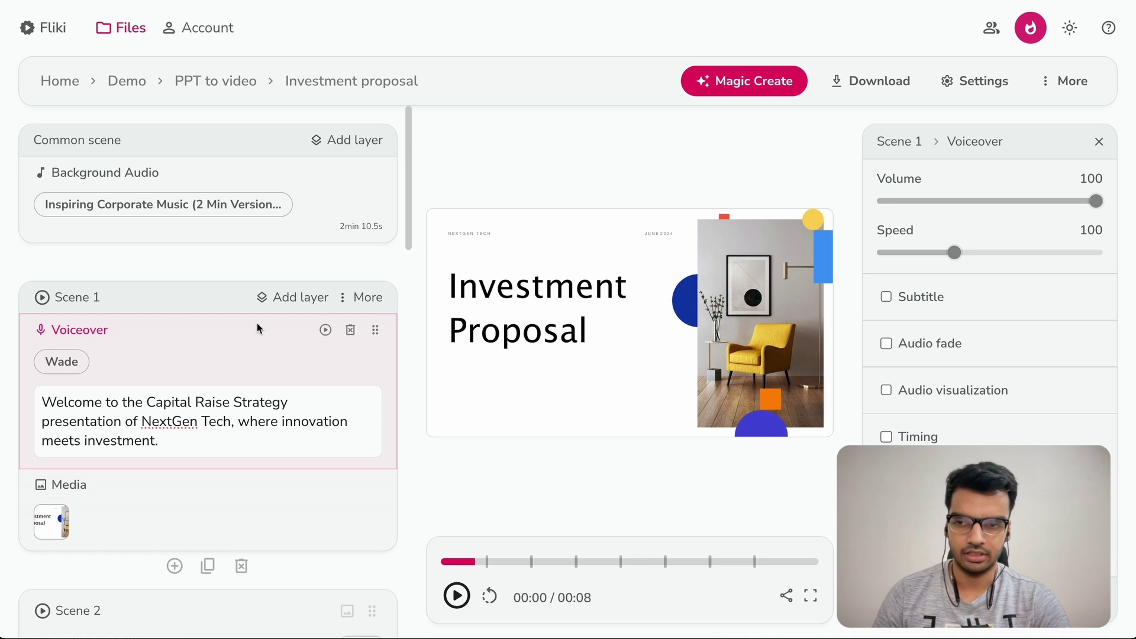
click(287, 298)
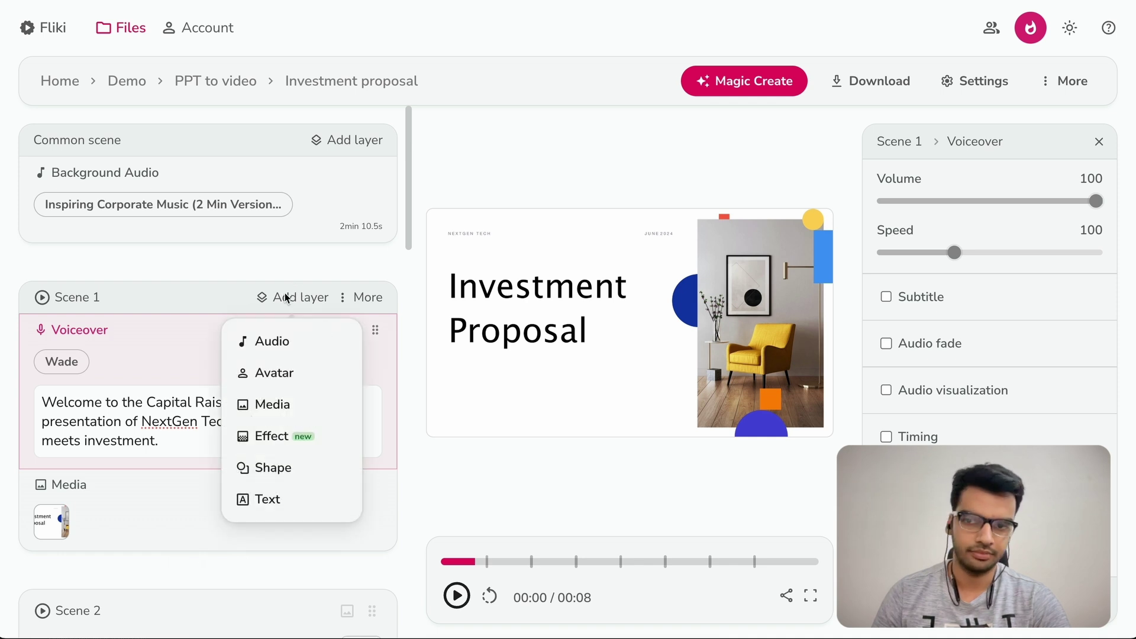
click(276, 373)
mouse_move(55, 281)
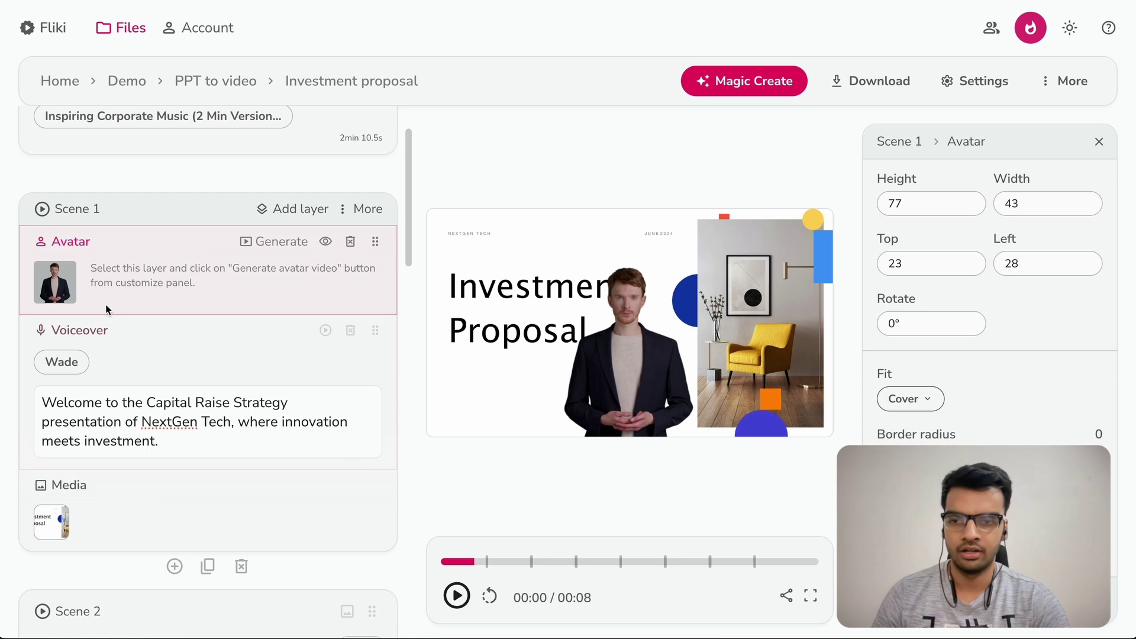
Filter stock avatars to male and pick William as Scene 1's presenter
click(67, 292)
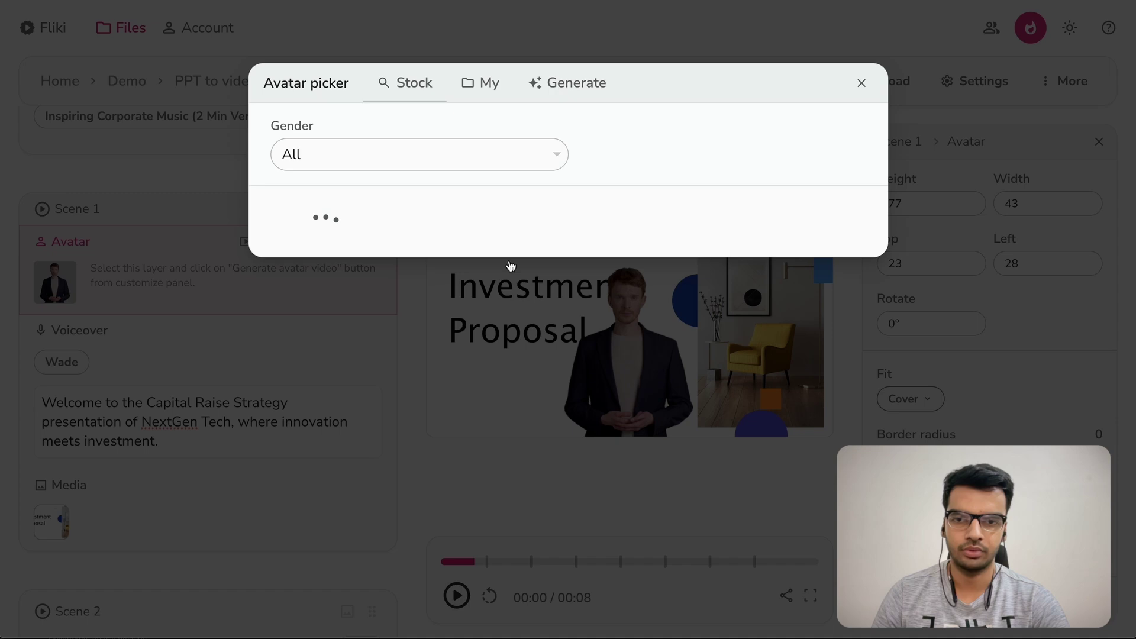
scroll(522, 446, down, 3)
scroll(521, 446, down, 3)
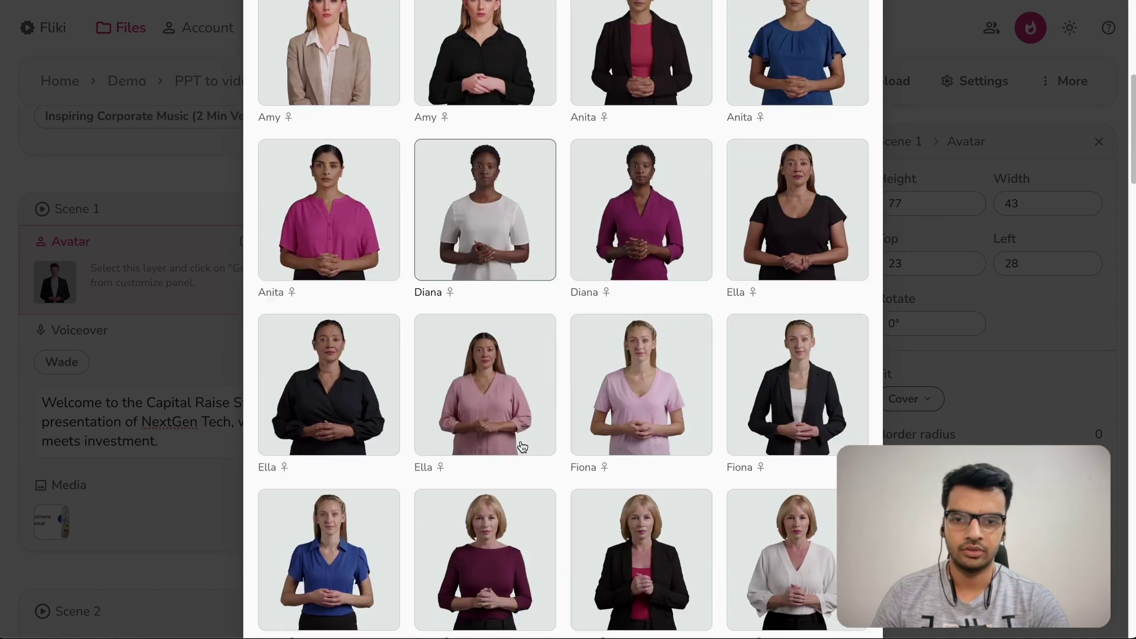
scroll(522, 447, down, 3)
scroll(522, 446, down, 3)
scroll(522, 446, down, 2)
scroll(522, 446, down, 3)
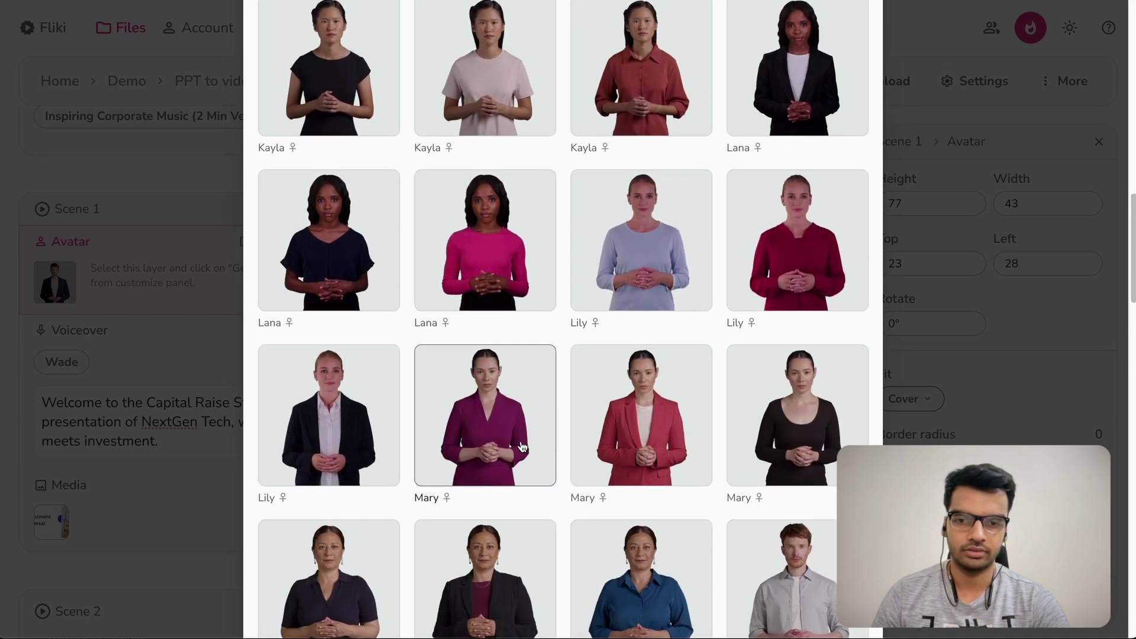
scroll(521, 446, up, 5)
scroll(520, 441, up, 3)
scroll(521, 444, up, 2)
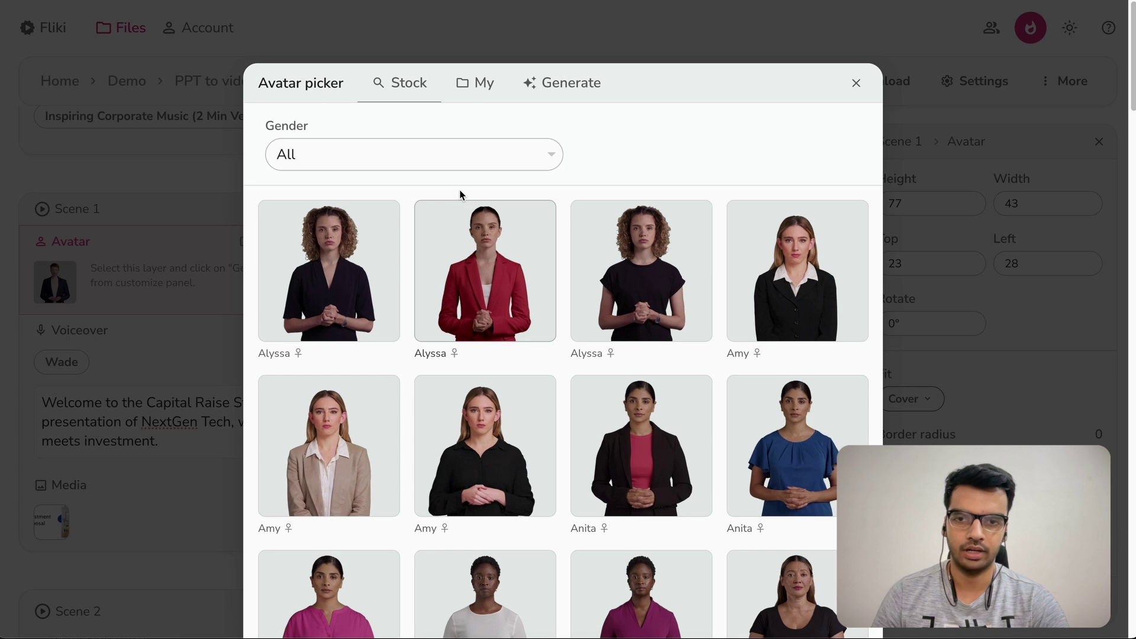
click(426, 154)
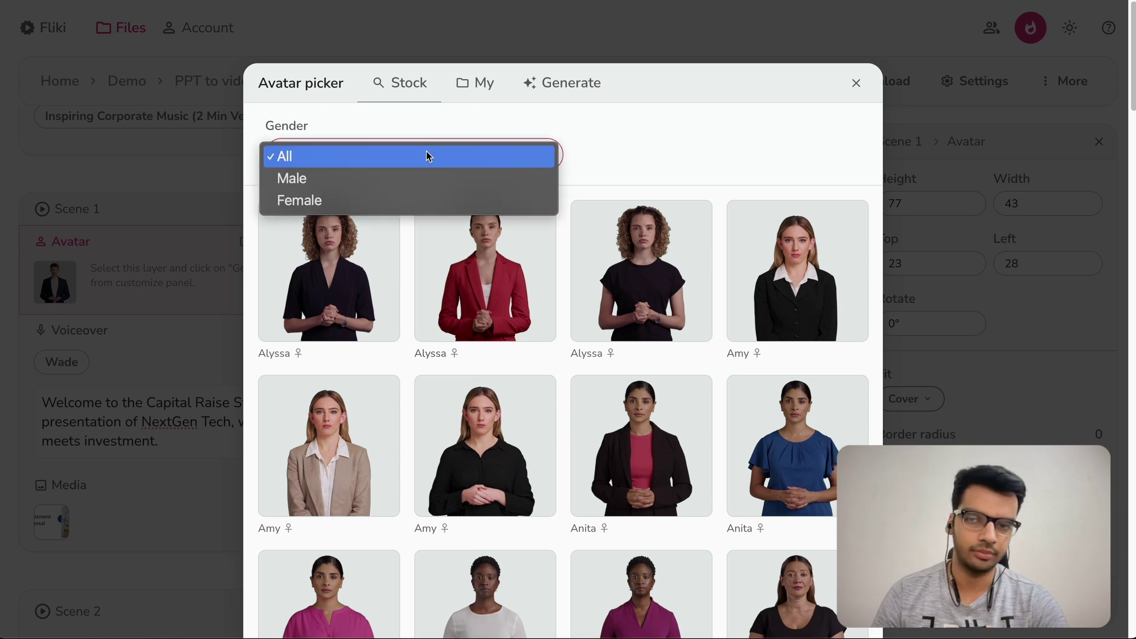
click(404, 180)
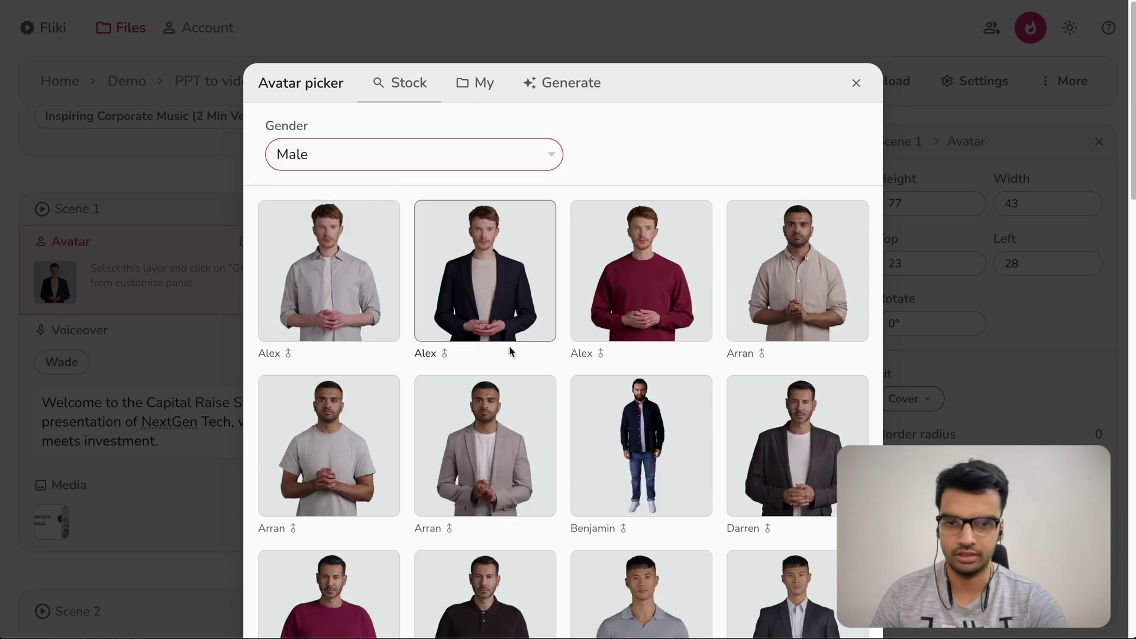
scroll(510, 351, down, 2)
scroll(510, 352, down, 1)
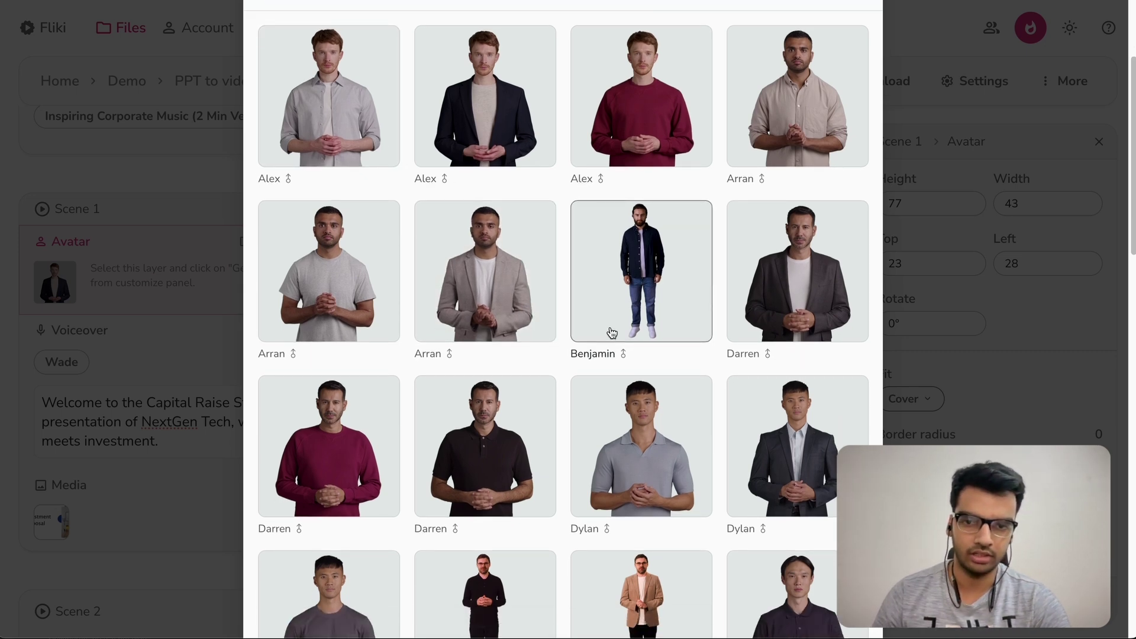
scroll(610, 329, down, 5)
scroll(611, 333, down, 2)
scroll(612, 332, down, 5)
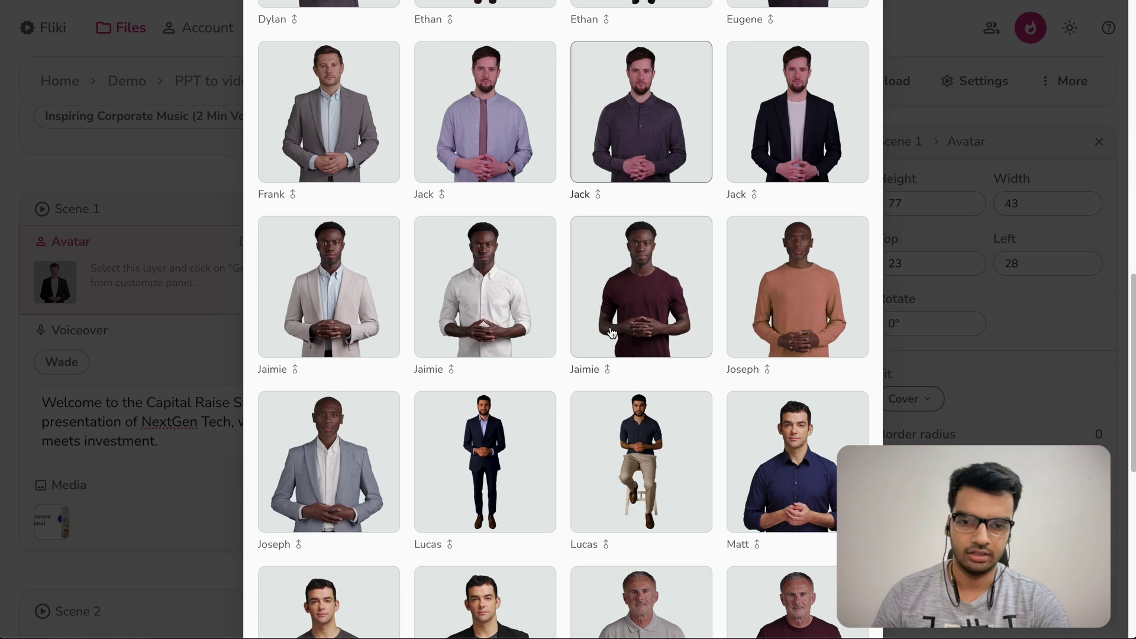
mouse_move(641, 379)
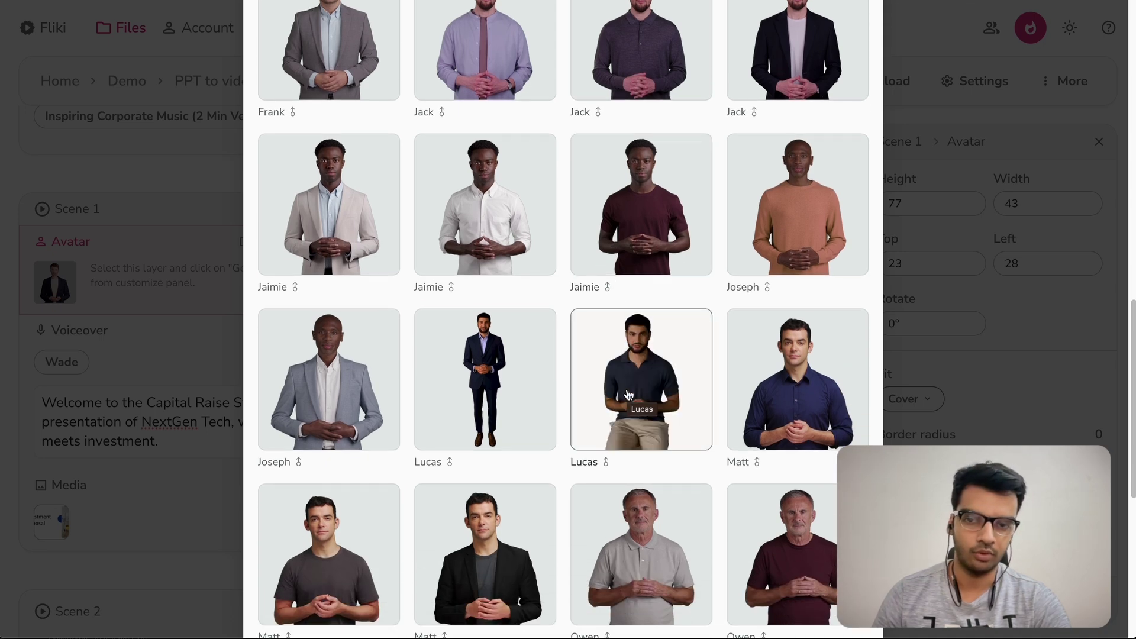
scroll(628, 394, down, 1)
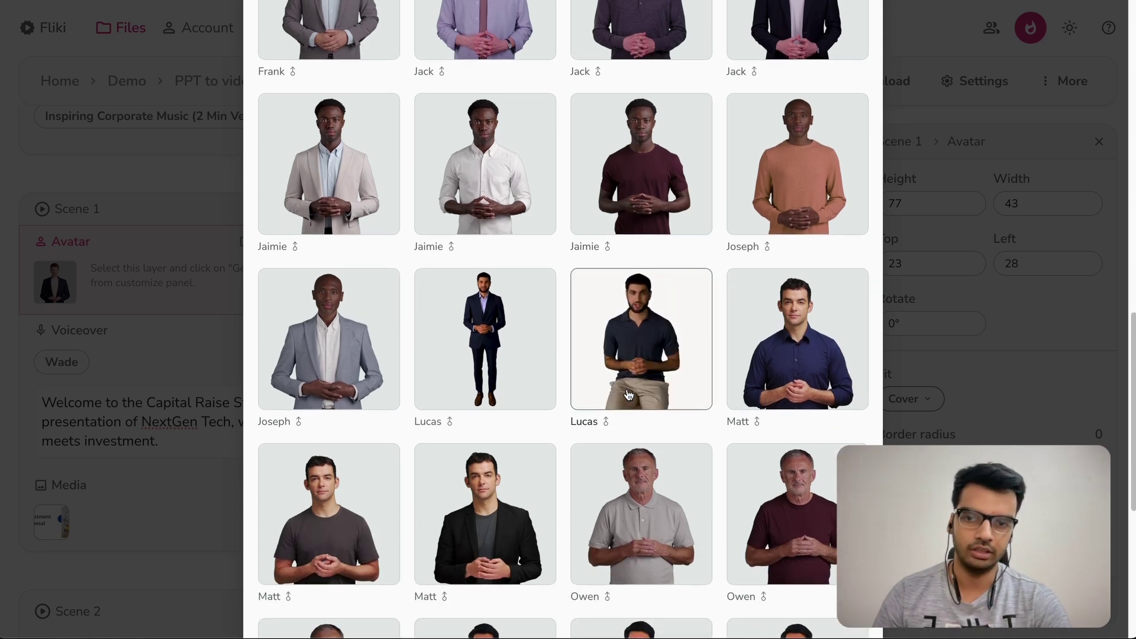
scroll(628, 393, down, 2)
scroll(626, 393, down, 3)
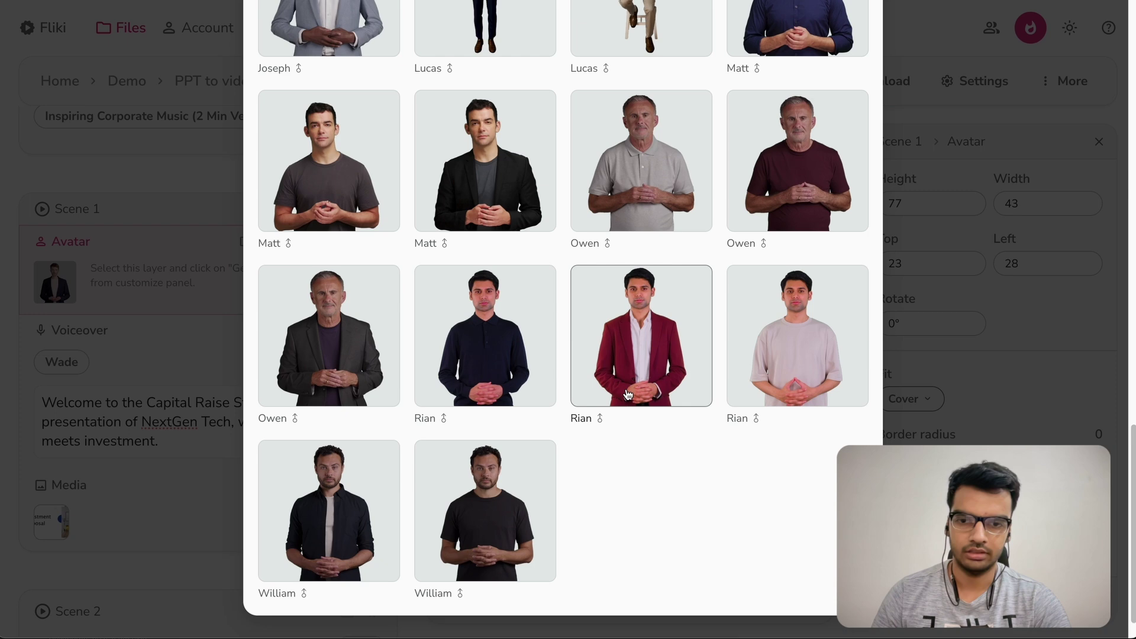
scroll(532, 450, up, 1)
click(348, 559)
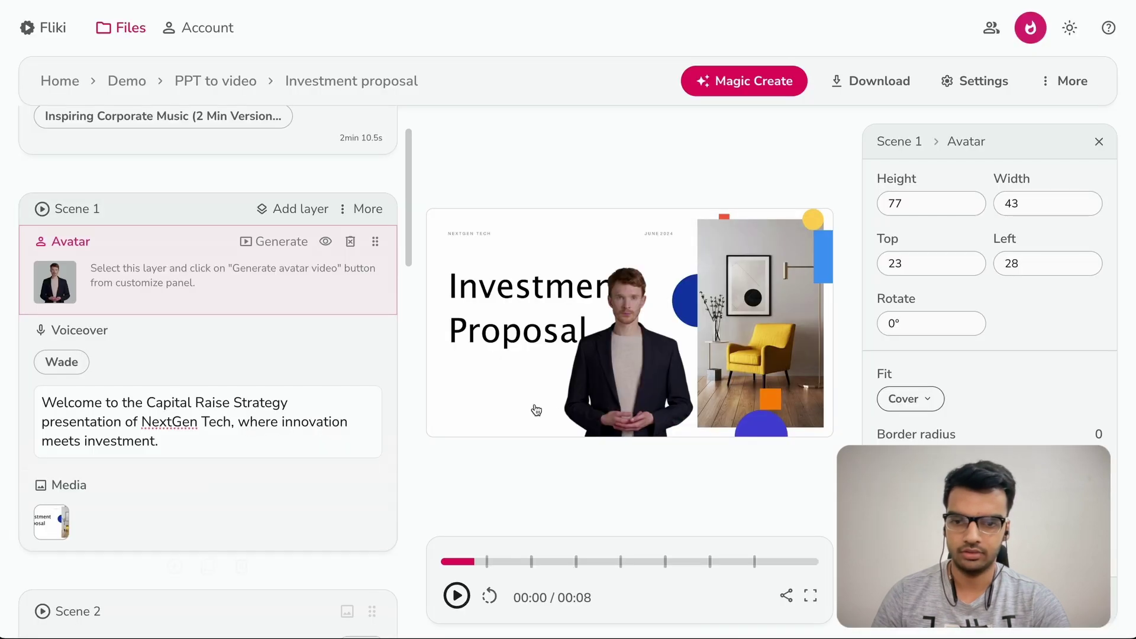
mouse_move(208, 330)
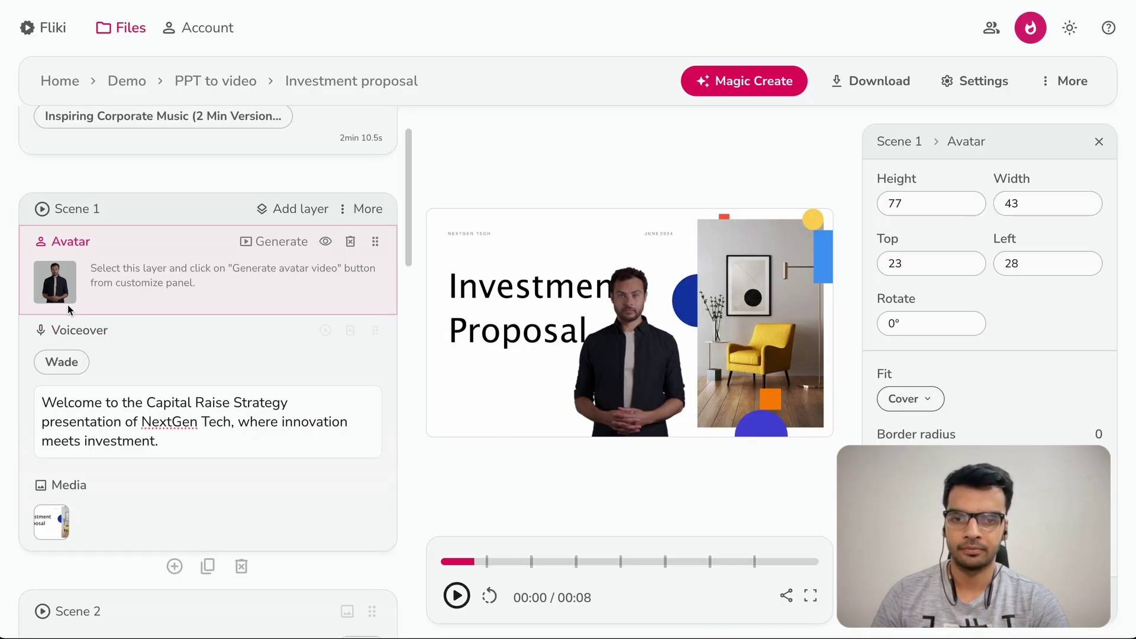
Browse the My and Generate tabs of the avatar picker
click(55, 281)
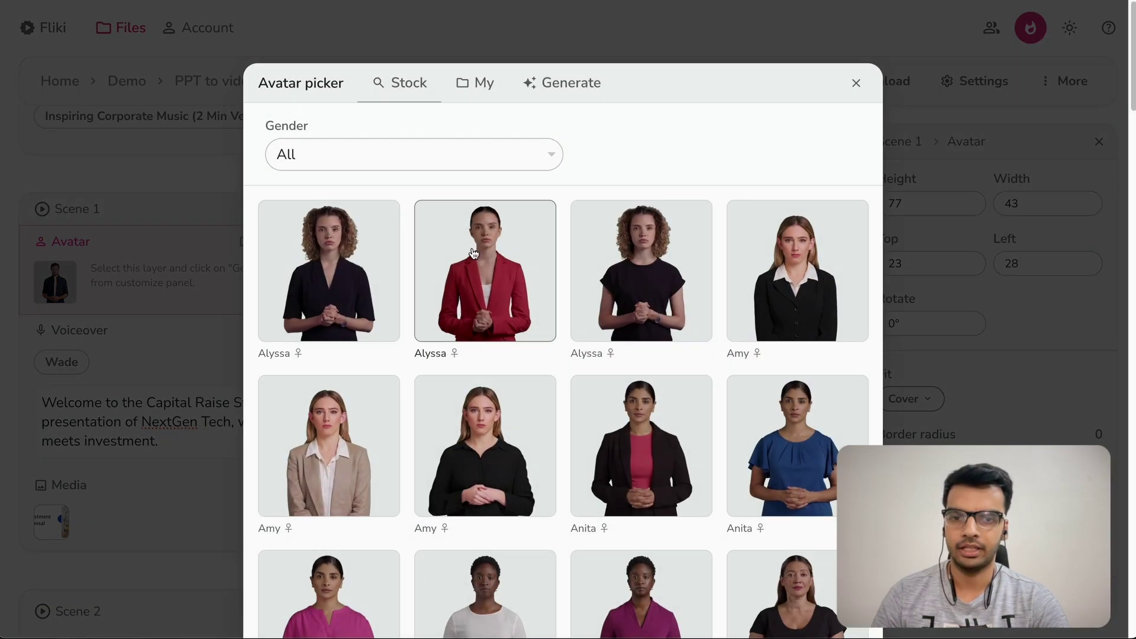
click(471, 102)
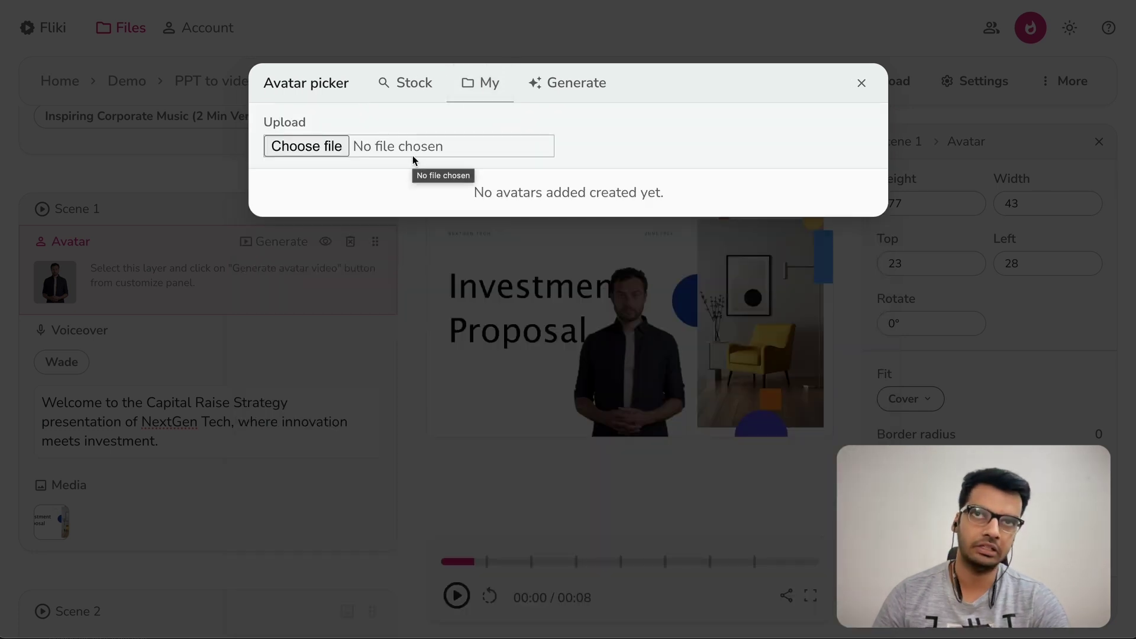
click(567, 83)
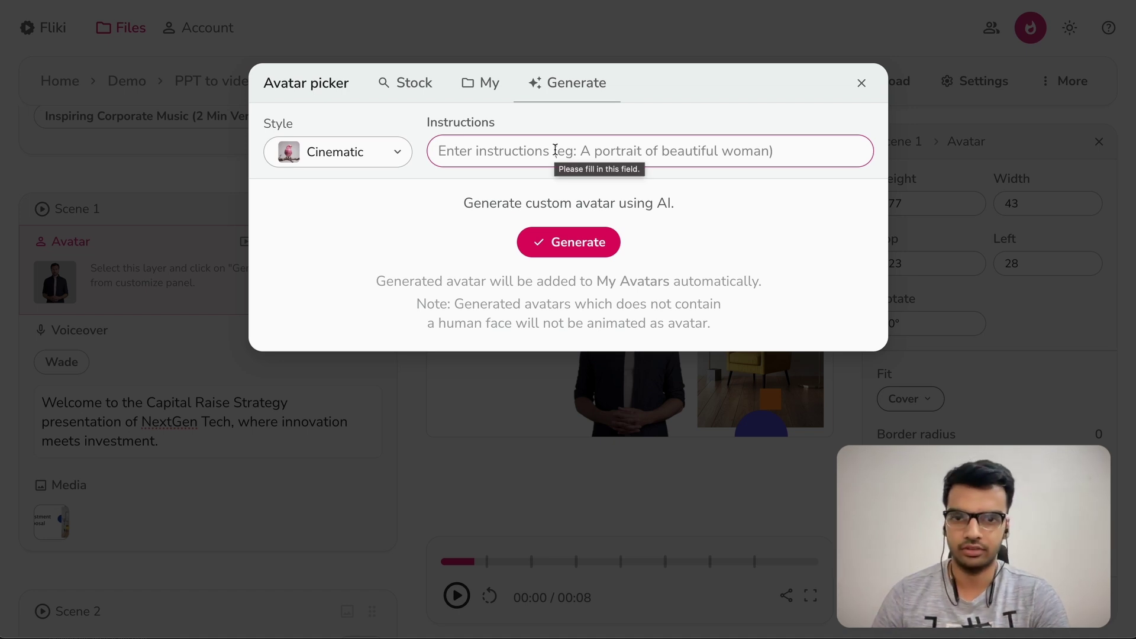
Close the picker, shrink the avatar into the slide's lower-left corner, and enable Close up
click(862, 83)
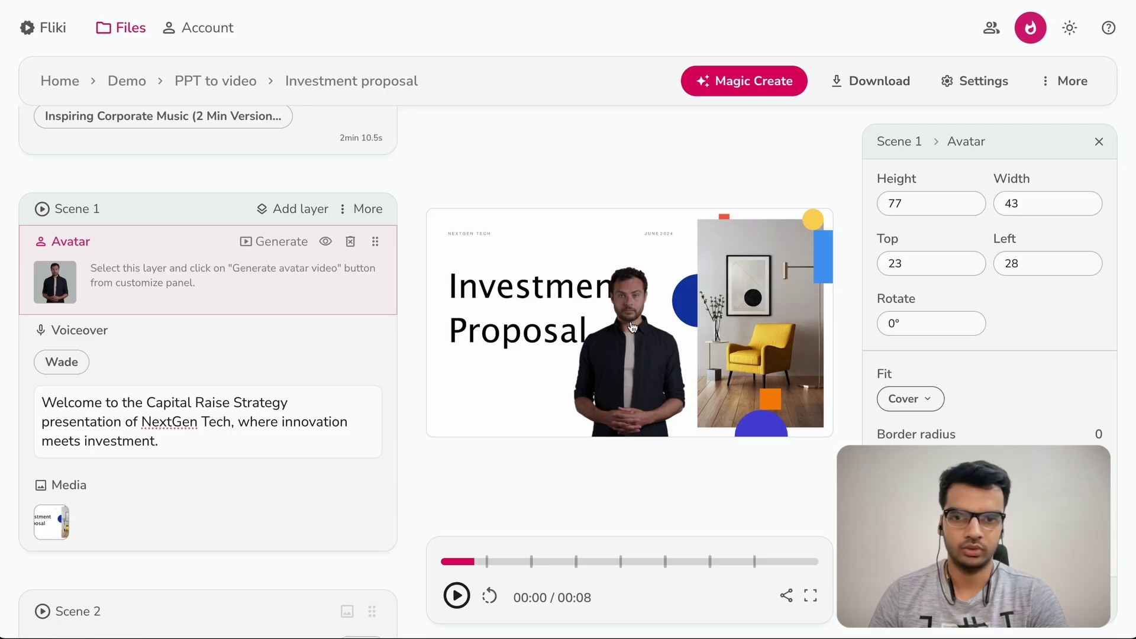
click(630, 375)
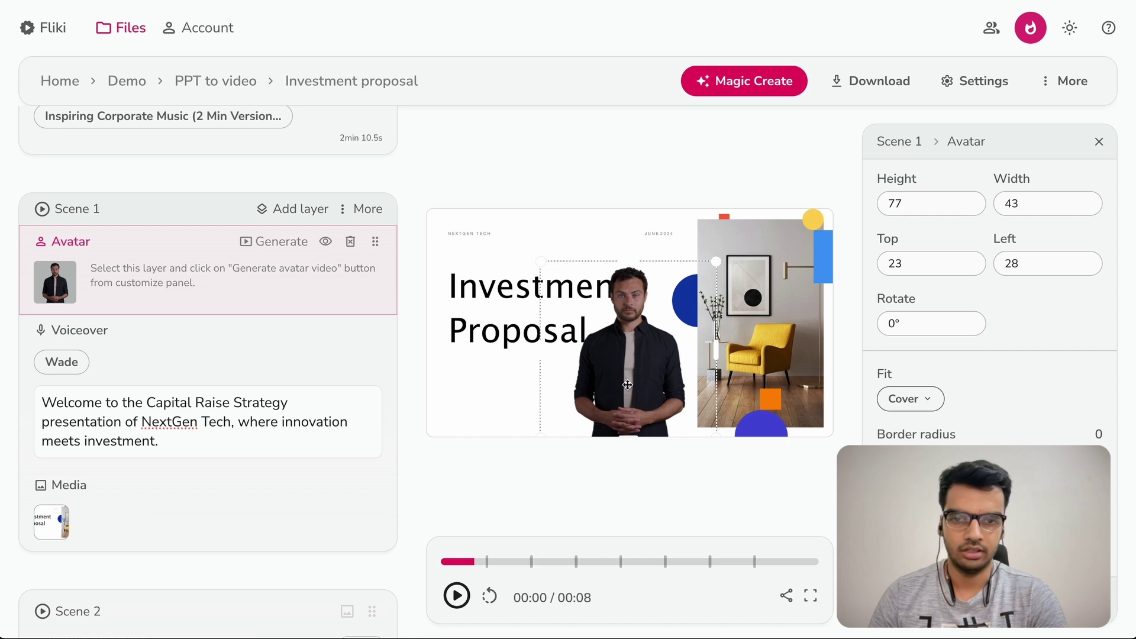
drag(539, 260, 578, 295)
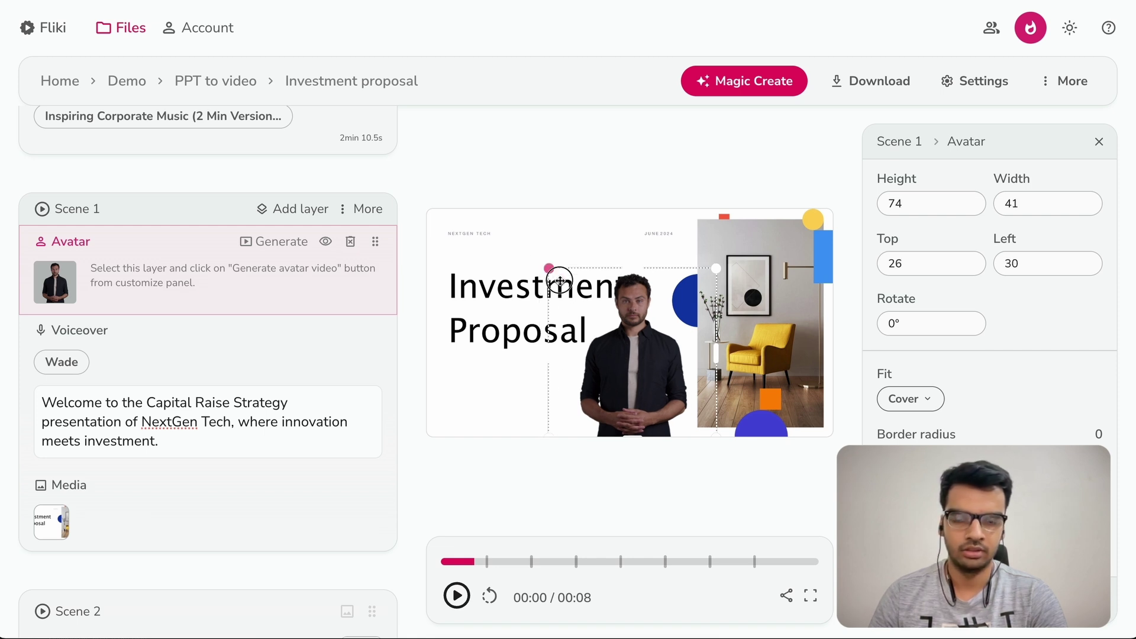
mouse_move(643, 389)
mouse_down()
mouse_move(626, 394)
mouse_move(635, 393)
mouse_up()
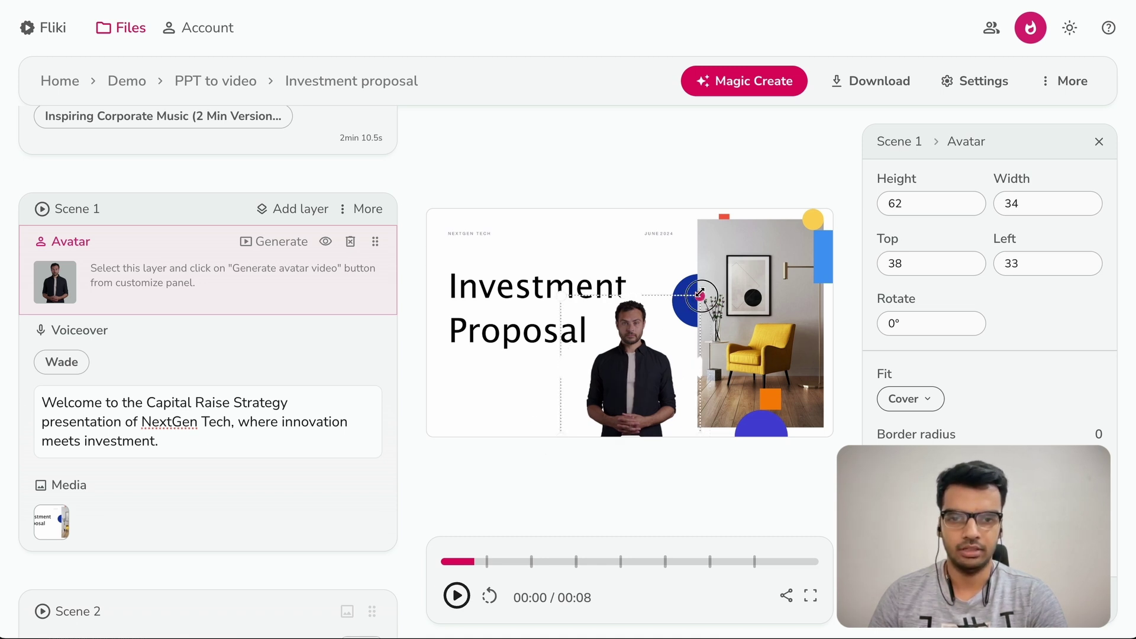
mouse_move(700, 292)
mouse_down()
mouse_move(663, 336)
mouse_move(423, 333)
mouse_move(438, 343)
mouse_up()
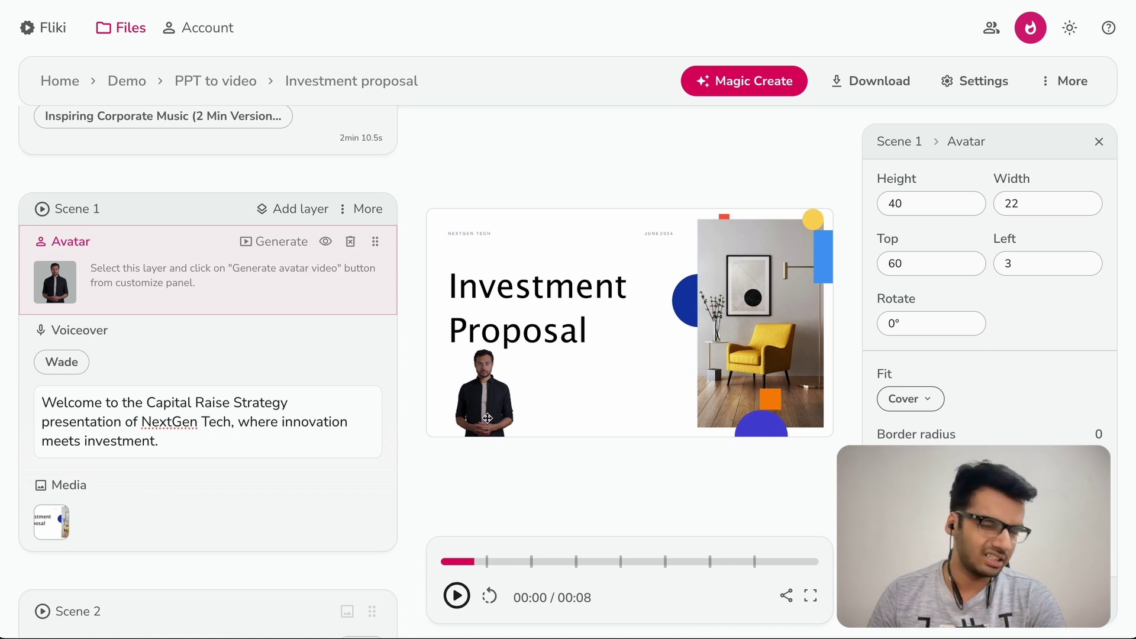
scroll(950, 388, down, 1)
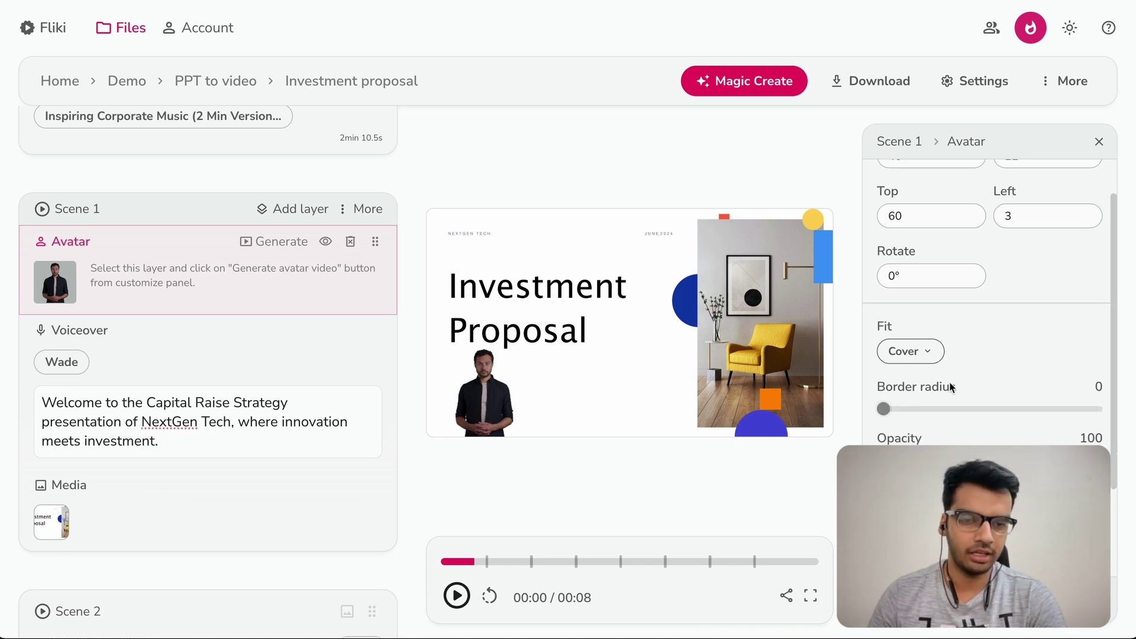
scroll(951, 387, down, 2)
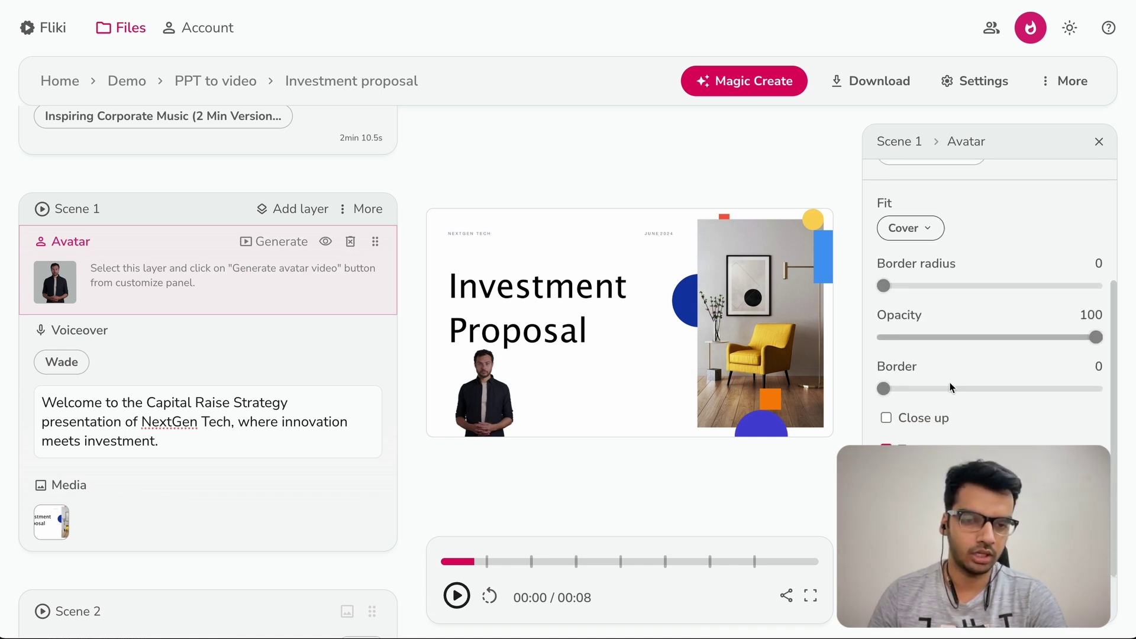
click(886, 419)
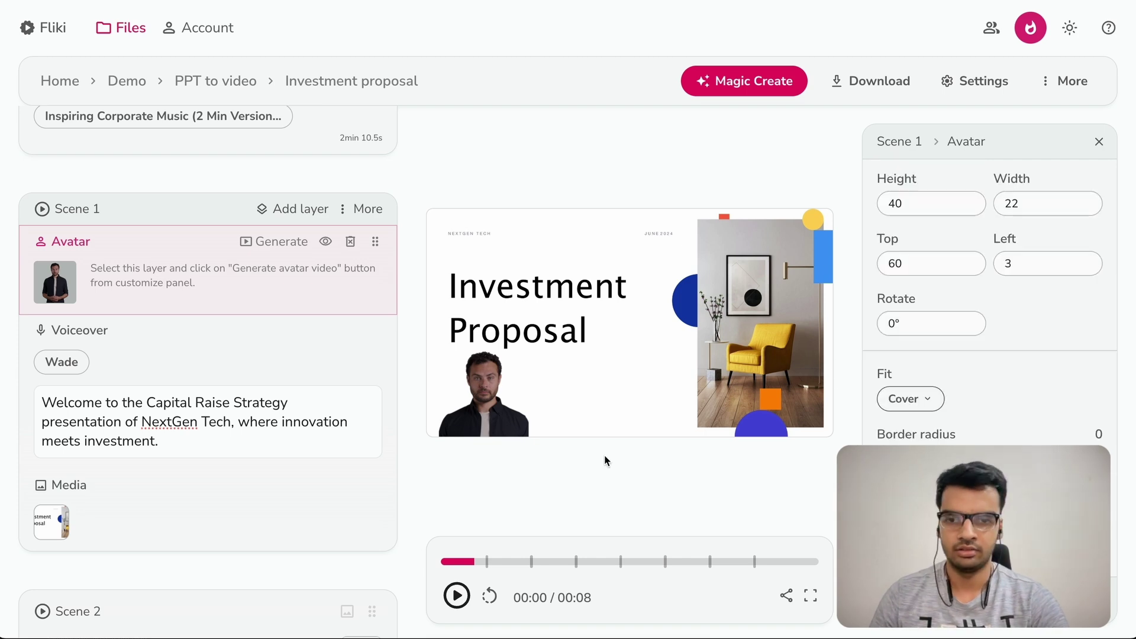
Generate and confirm the Scene 1 avatar video for the Wade voiceover
mouse_move(208, 391)
click(274, 241)
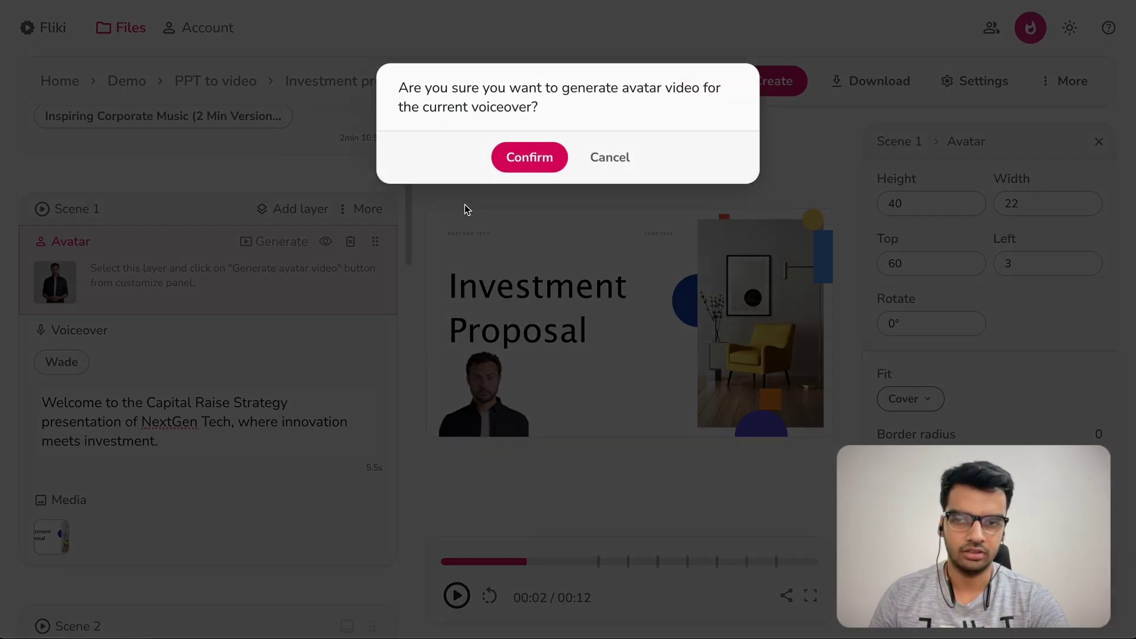
click(528, 158)
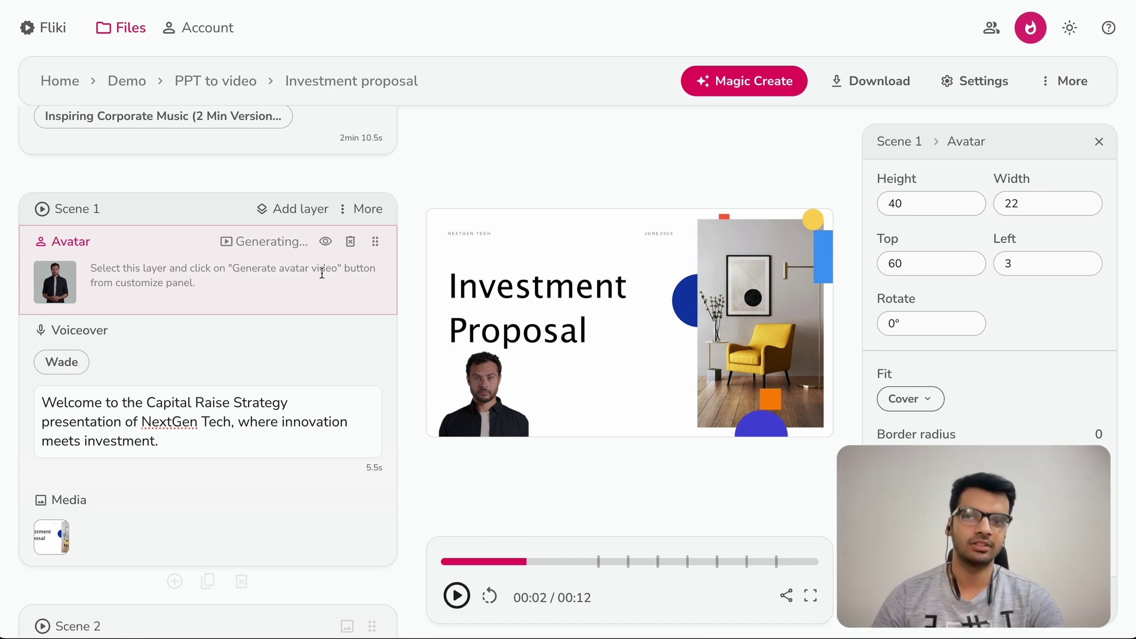
Look over the Account > Voice cloning setup without changes, then return to the Investment proposal project
click(206, 31)
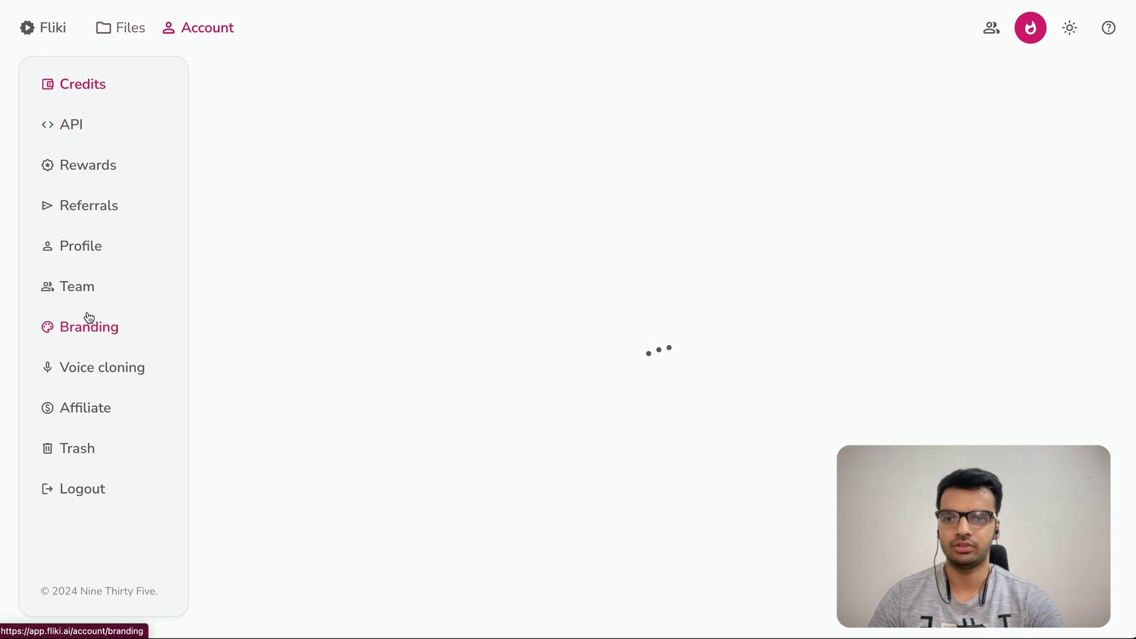
click(105, 370)
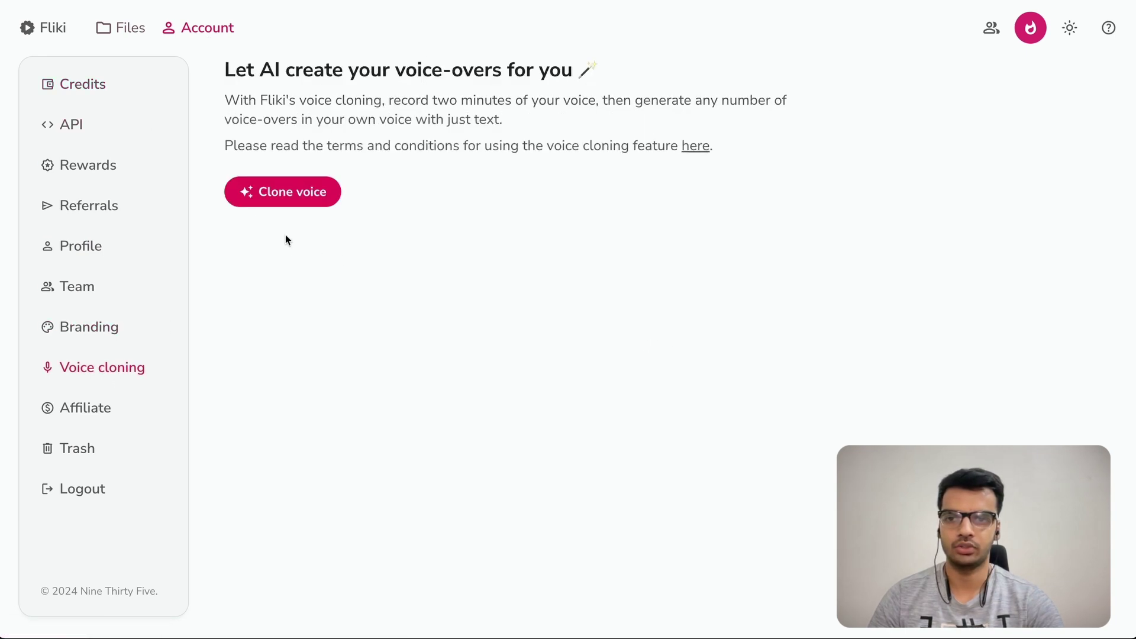
click(259, 199)
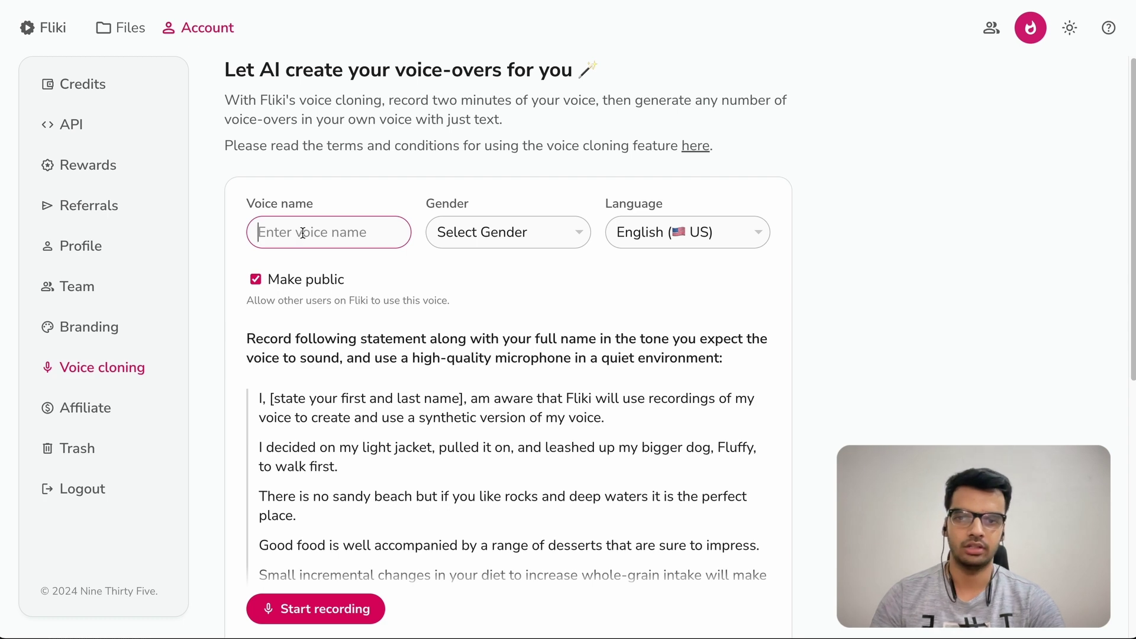
key(Return)
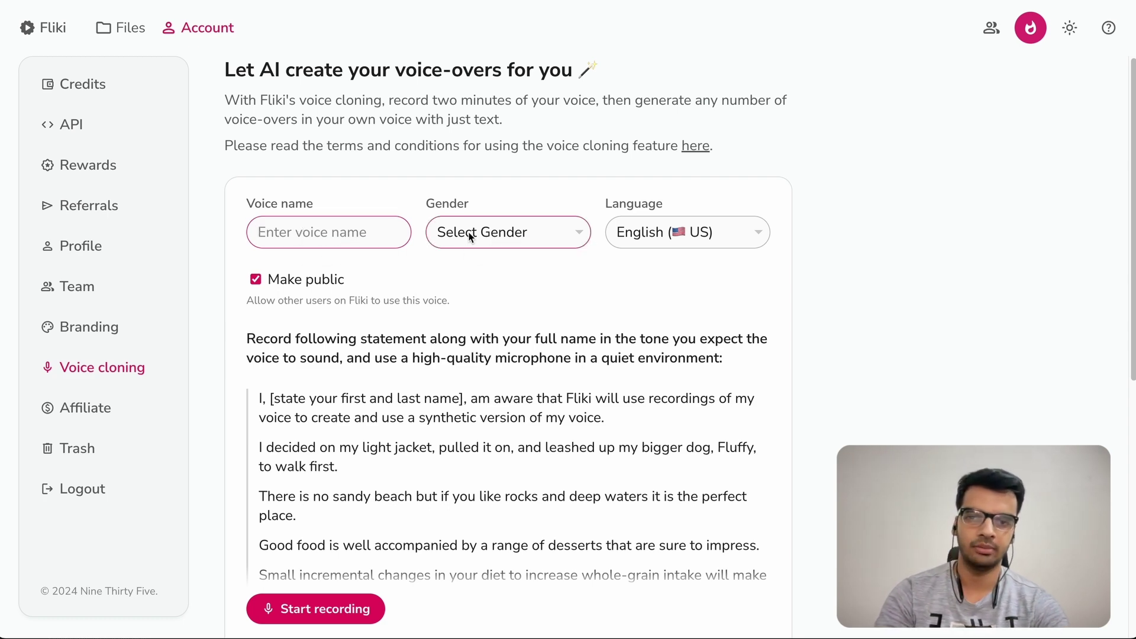
click(470, 232)
click(661, 217)
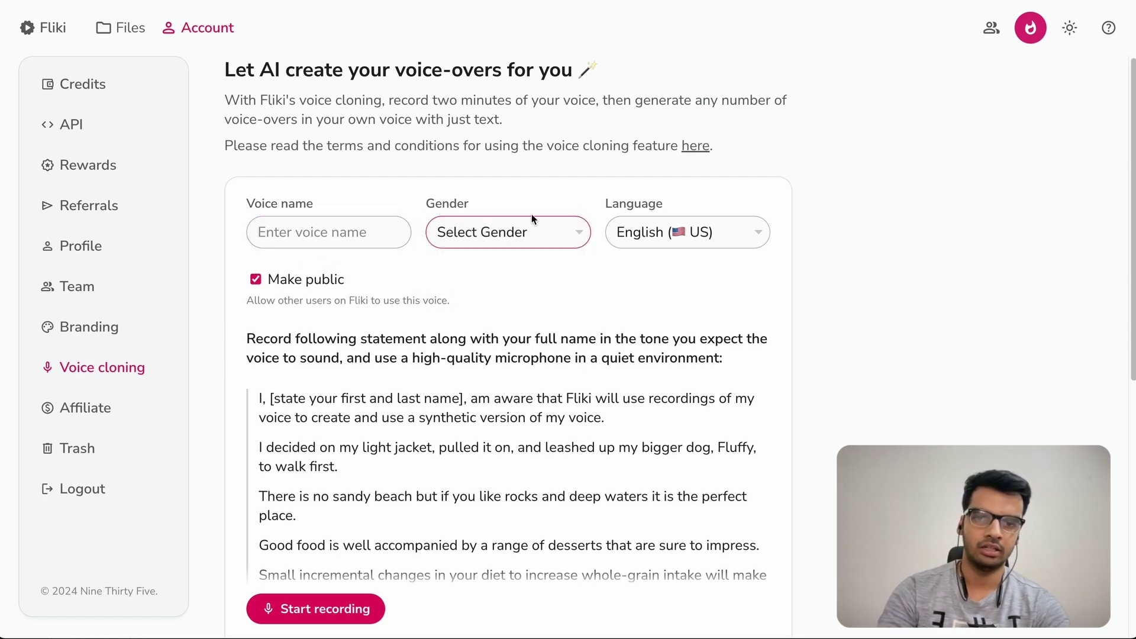
scroll(469, 300, down, 4)
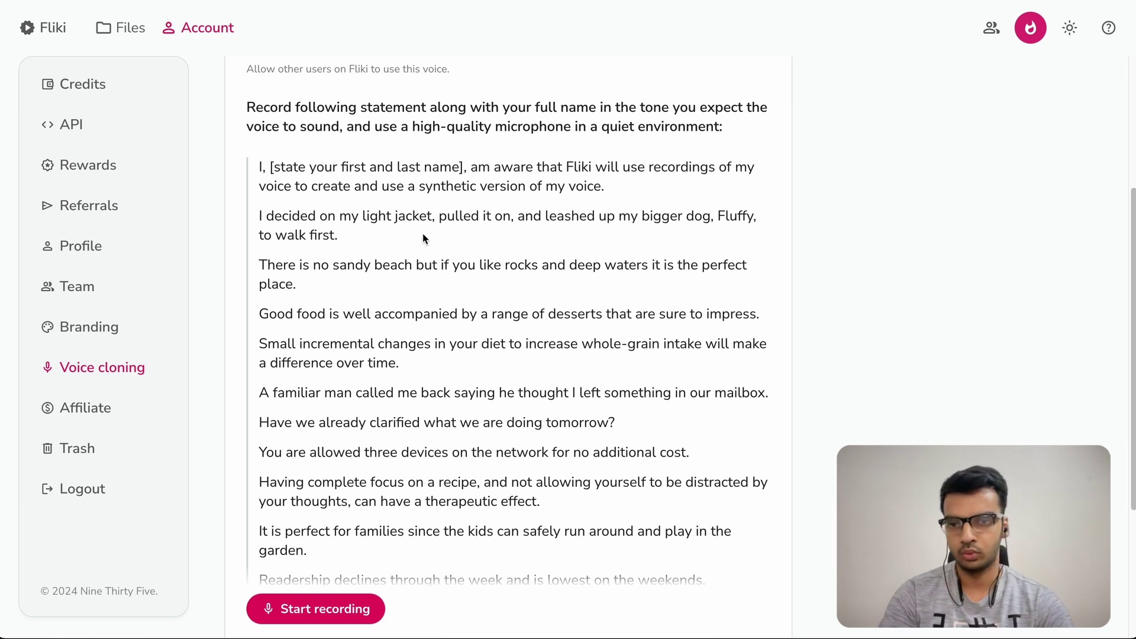
drag(606, 187, 390, 187)
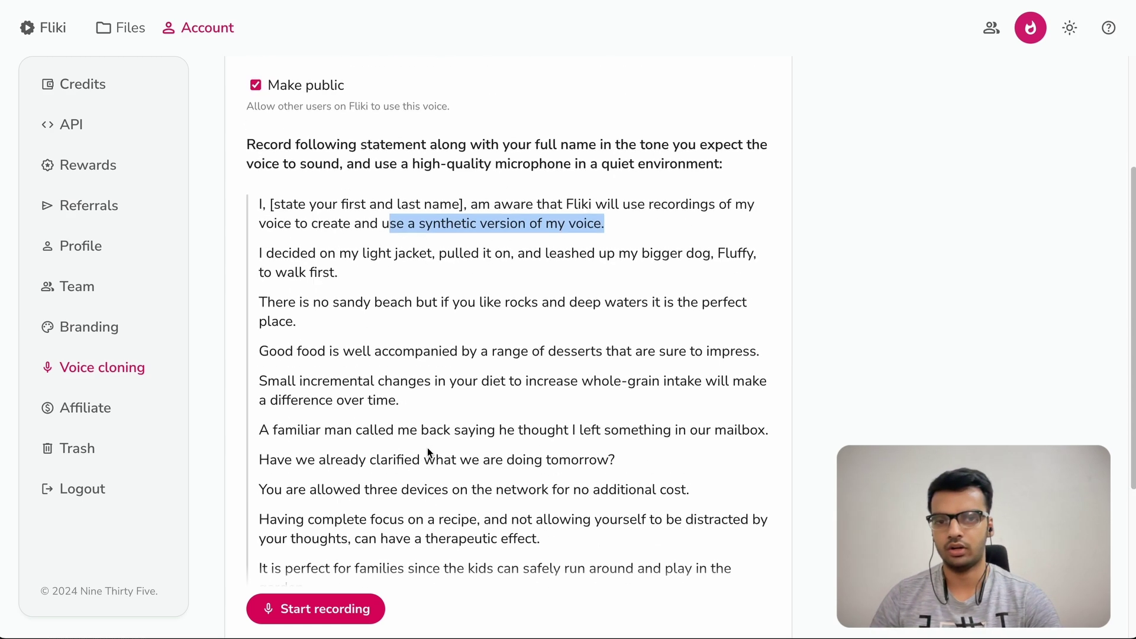
scroll(428, 448, up, 3)
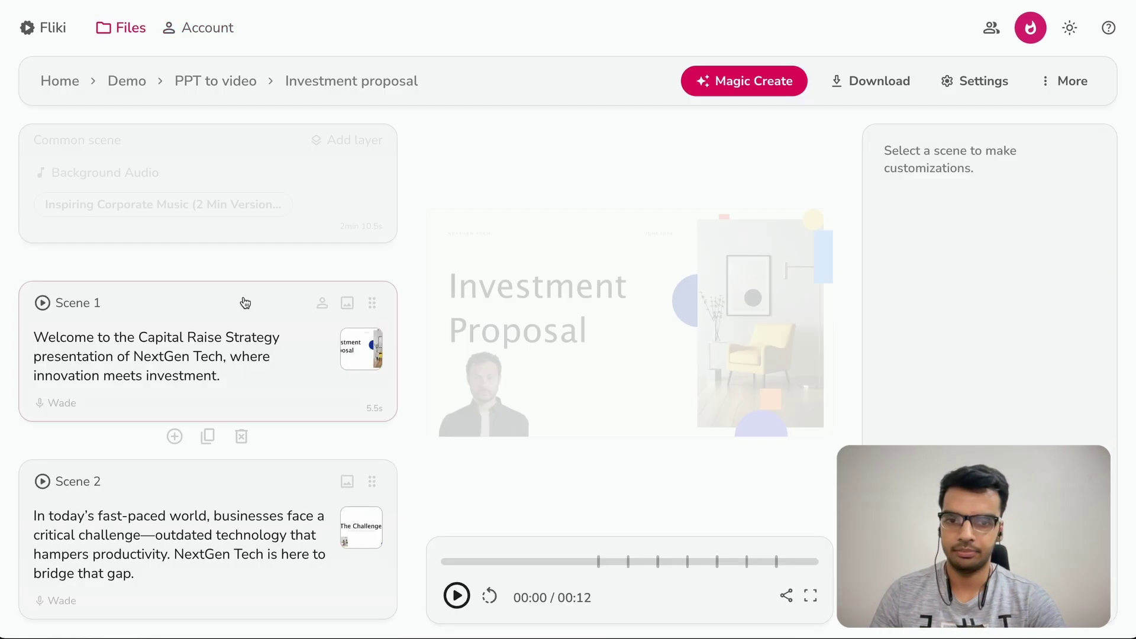
Change the Scene 1 narration voice from Wade to Jonathan, then return to the scene overview
click(184, 372)
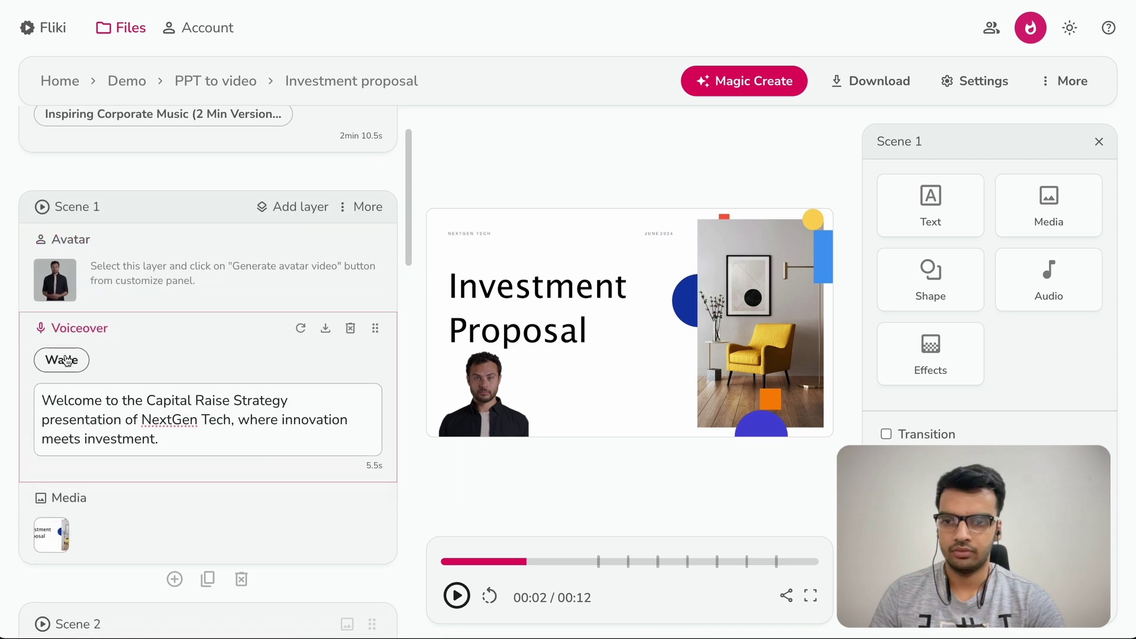
click(65, 360)
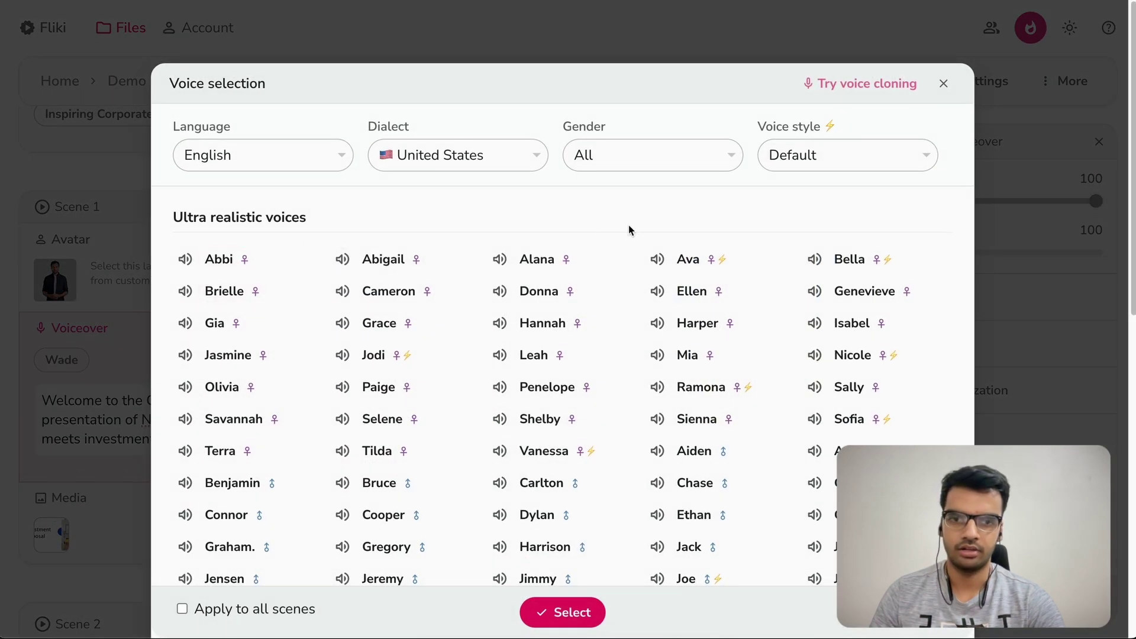
click(943, 88)
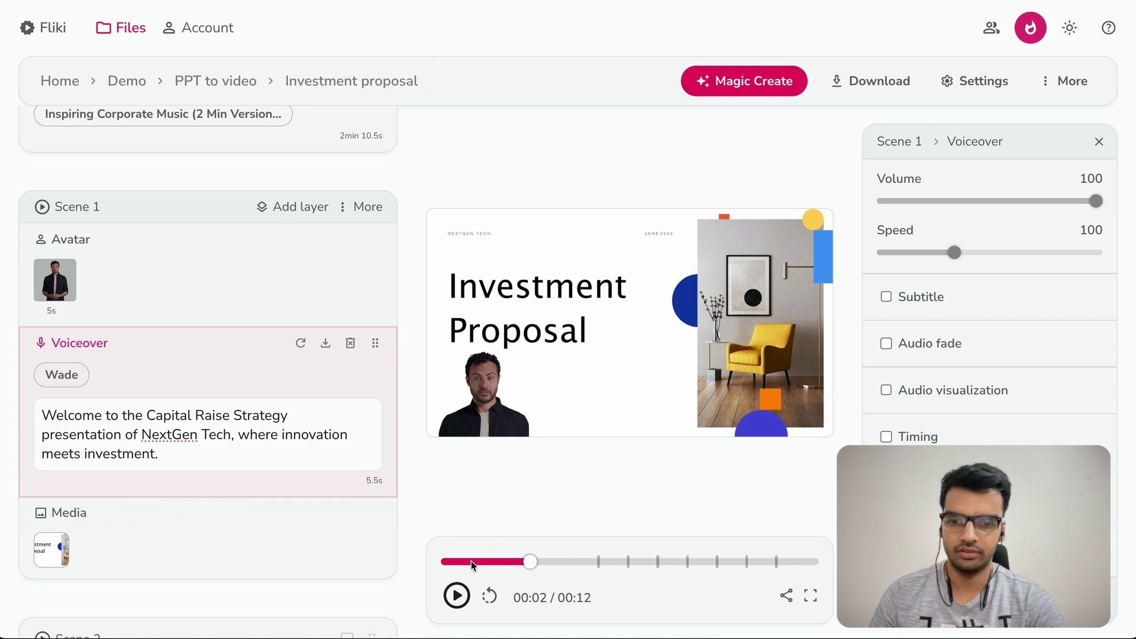
key(Escape)
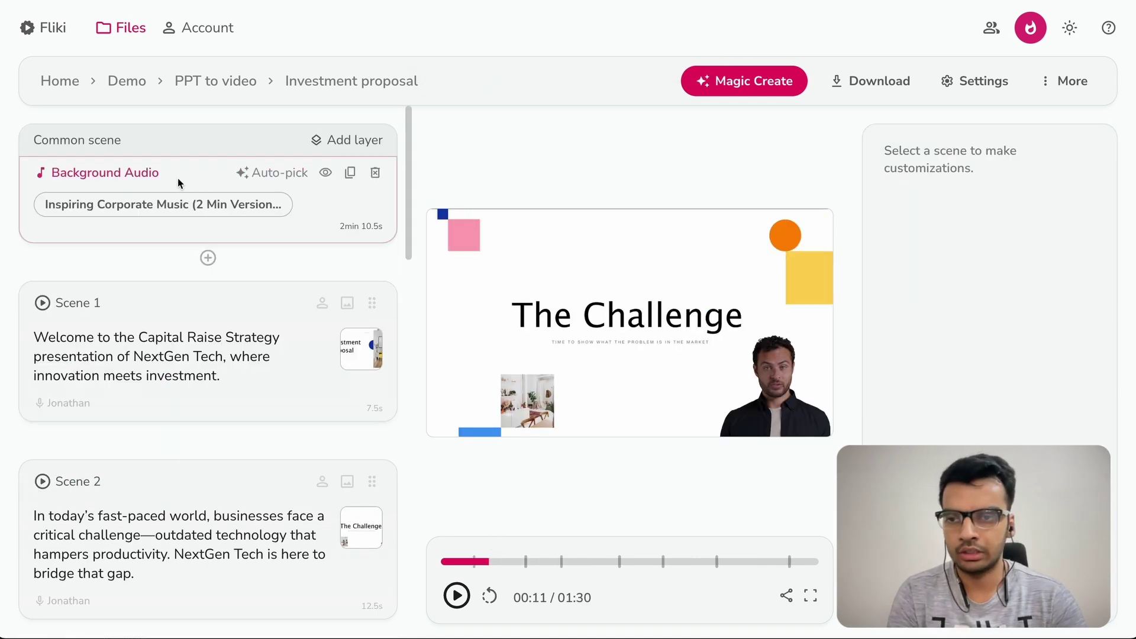
Browse the Stock, My and Generate background-audio tabs, keeping Inspiring Corporate Music unchanged
click(176, 211)
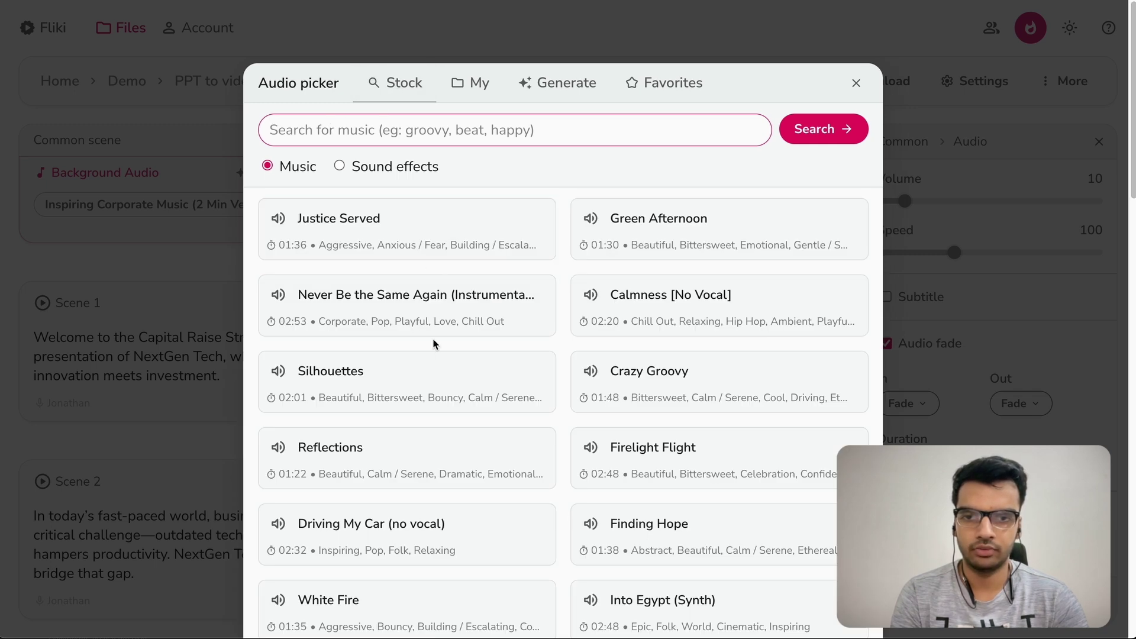
click(460, 92)
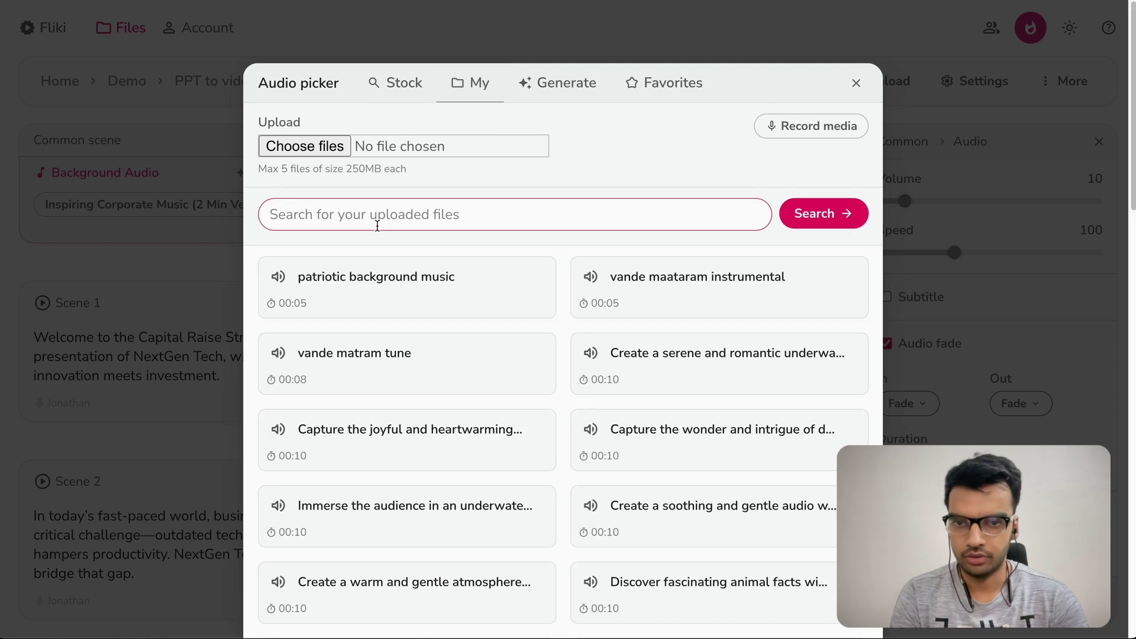
click(535, 83)
click(445, 156)
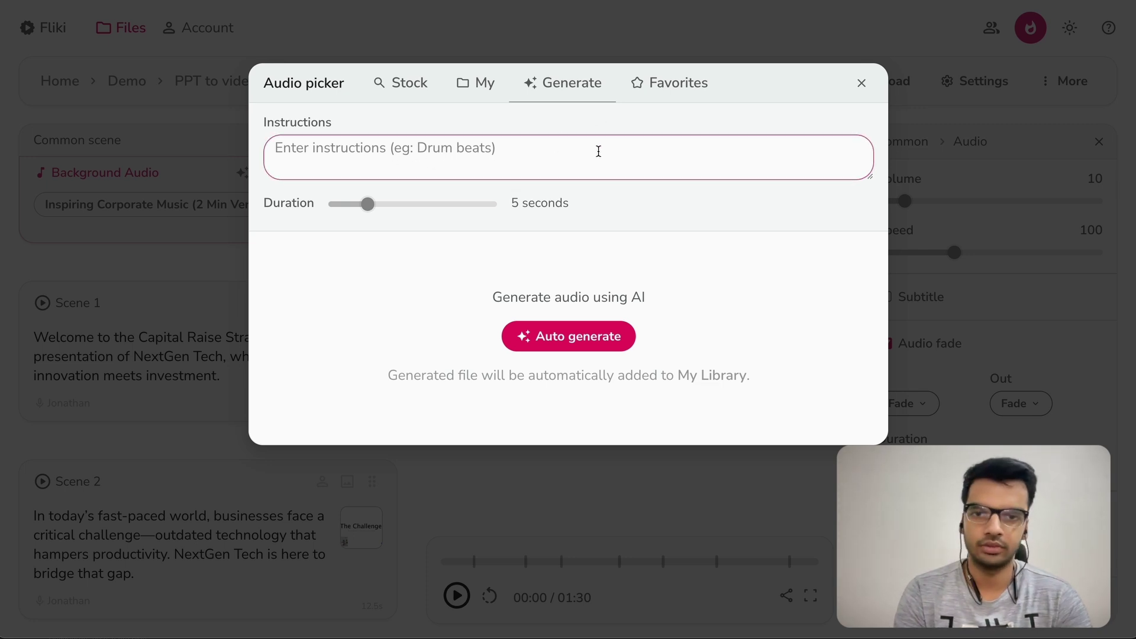
click(665, 132)
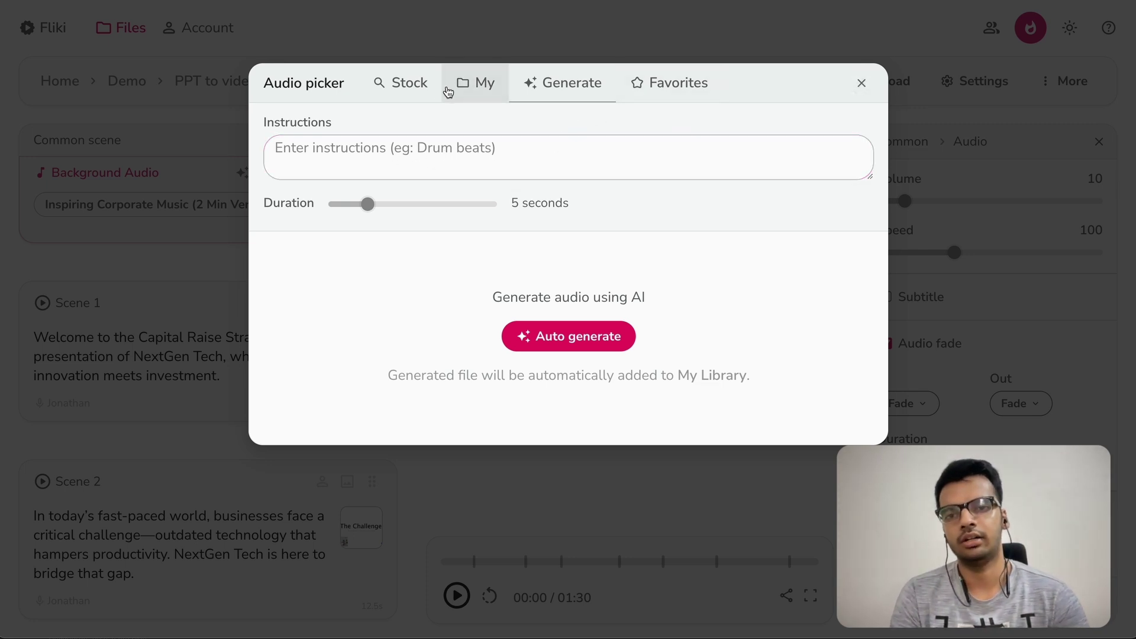
click(861, 83)
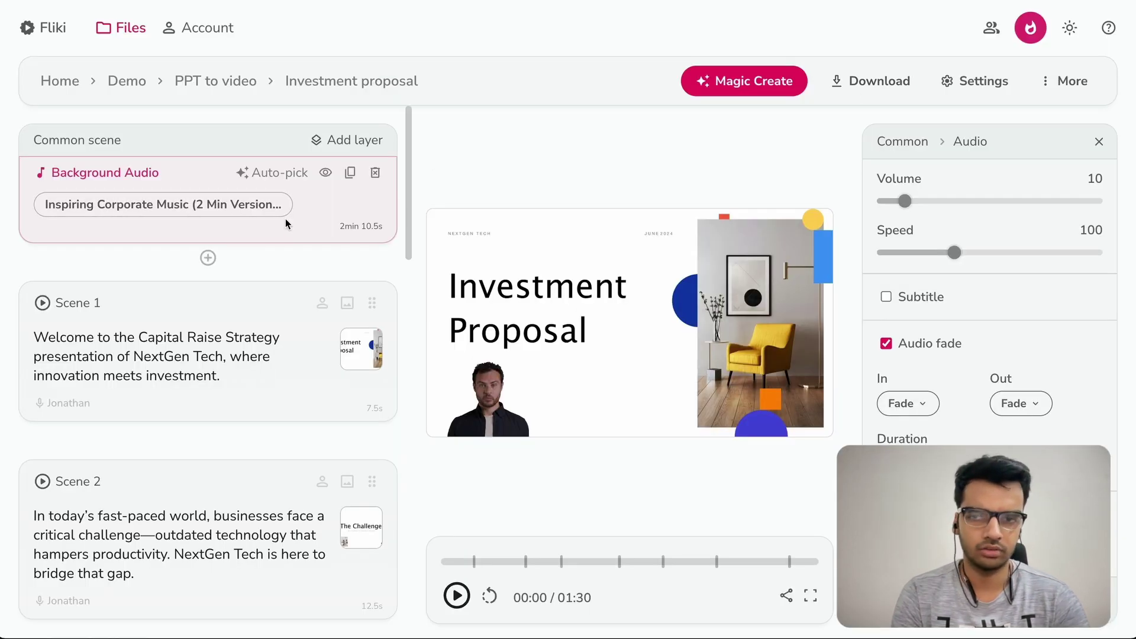
Add a watermark layer using the 'fliki logo' image found by searching 'logo'
click(365, 143)
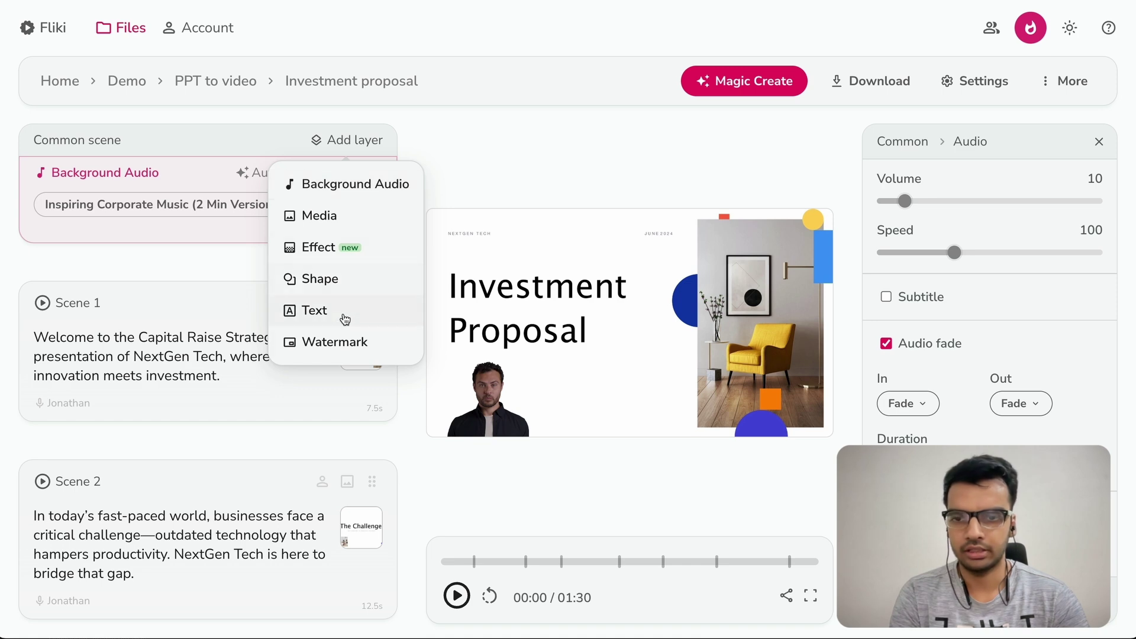
key(Escape)
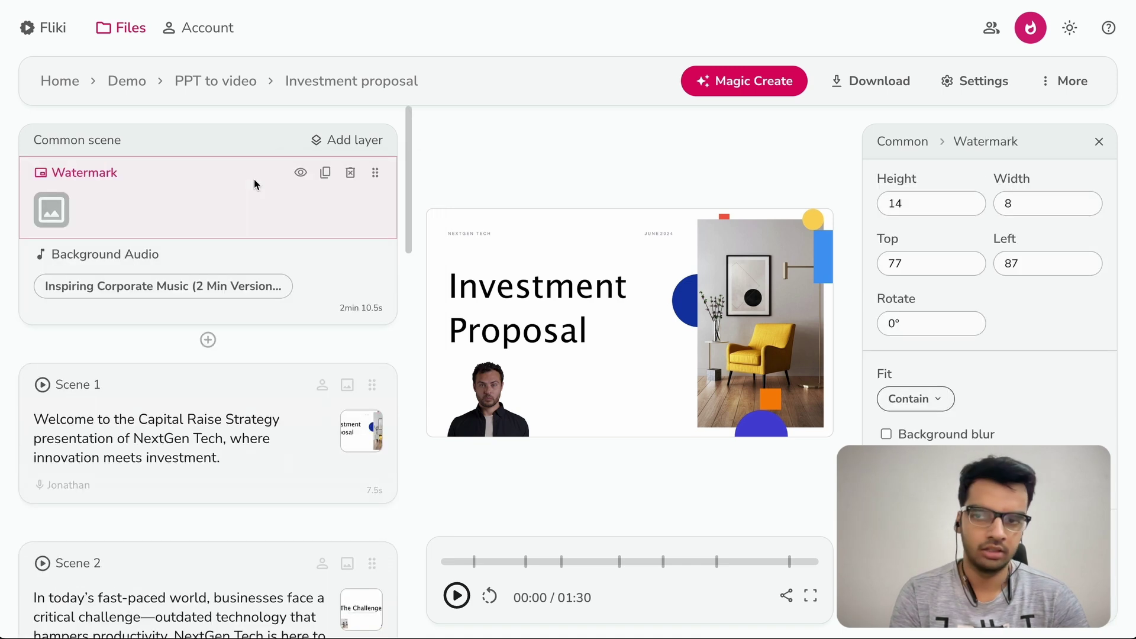
click(58, 228)
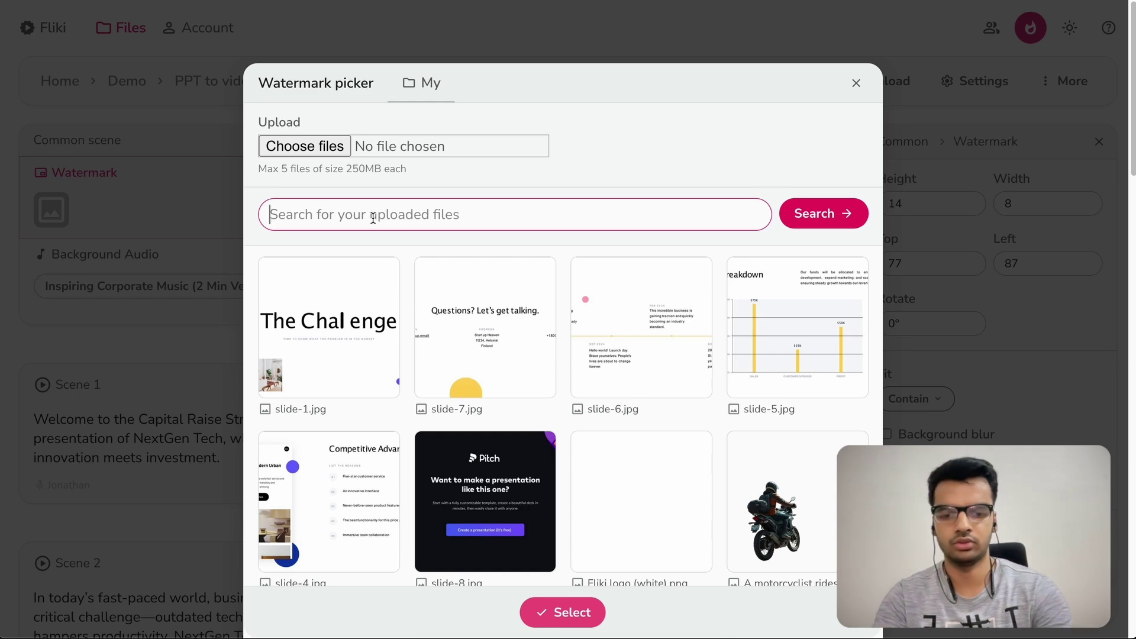
click(373, 214)
text(logo)
key(Return)
scroll(389, 338, down, 3)
scroll(389, 338, down, 2)
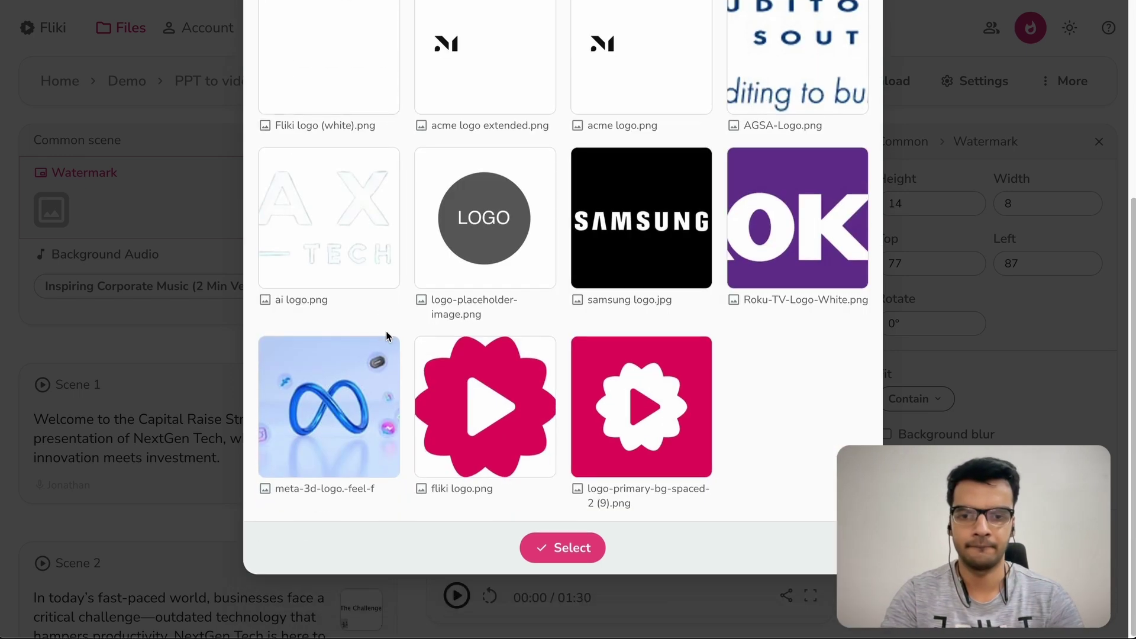
click(567, 548)
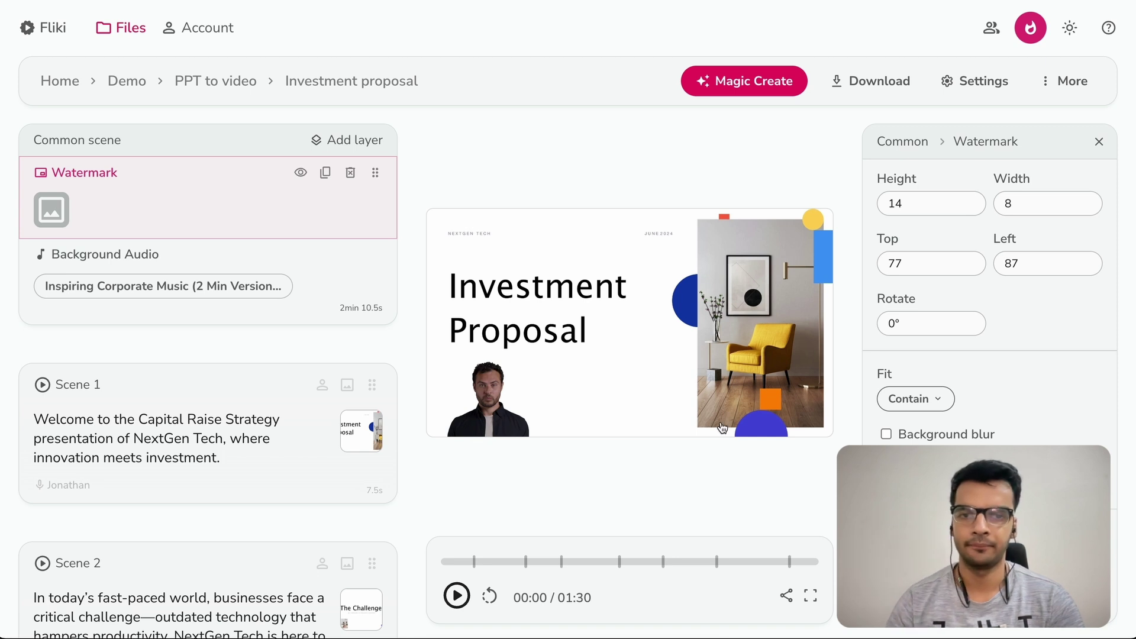
Shrink the logo watermark and place it in the slide's top-right corner
click(787, 409)
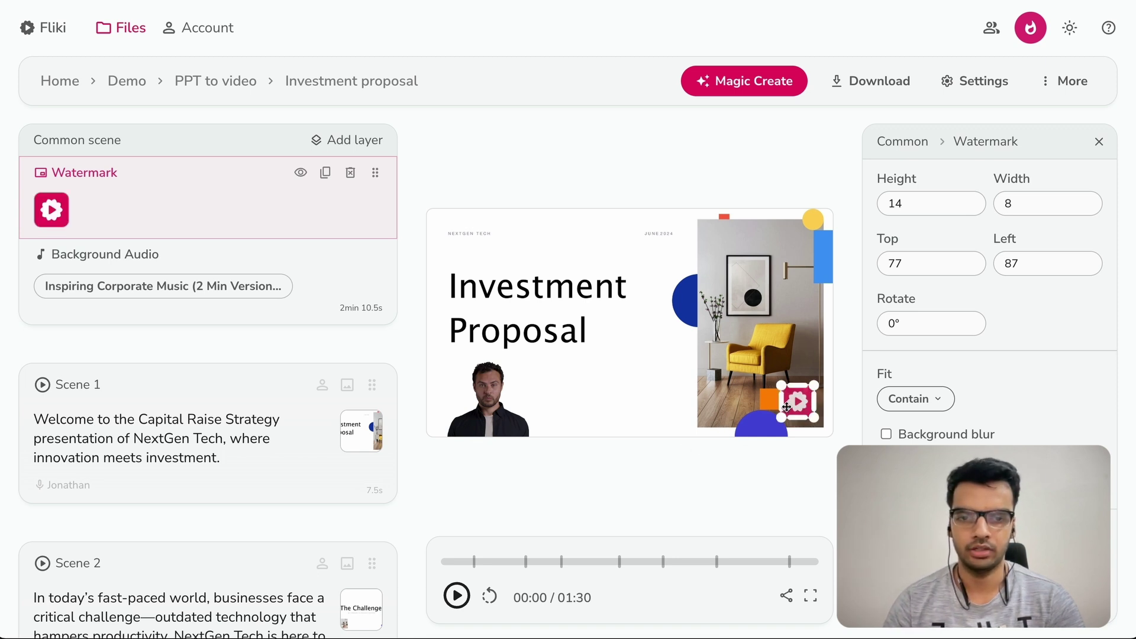
drag(779, 384, 784, 391)
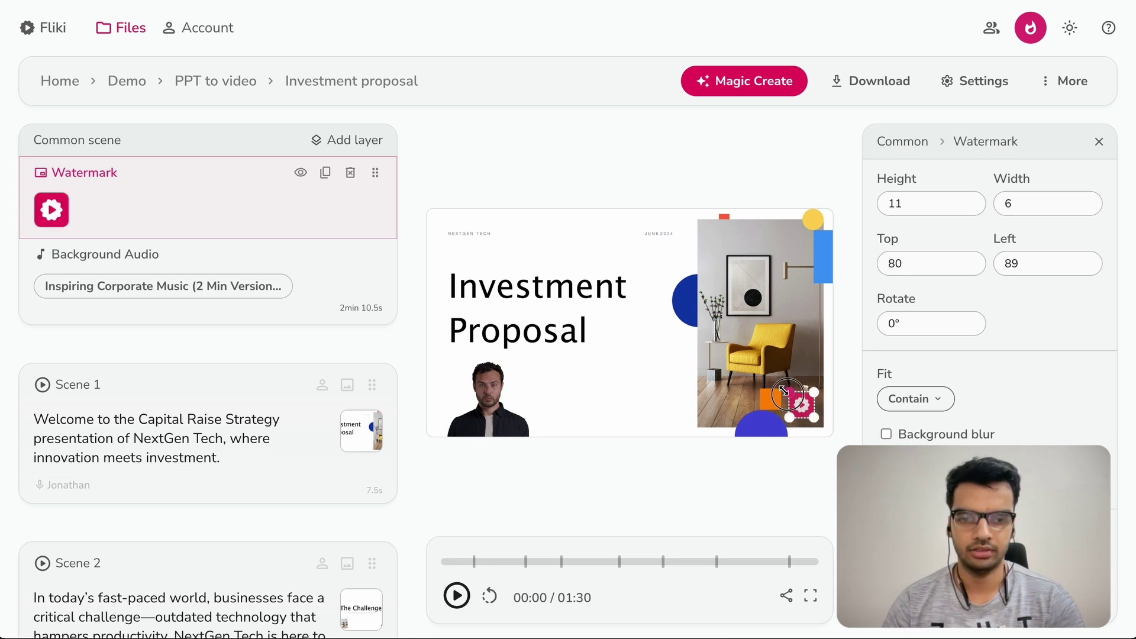
click(759, 479)
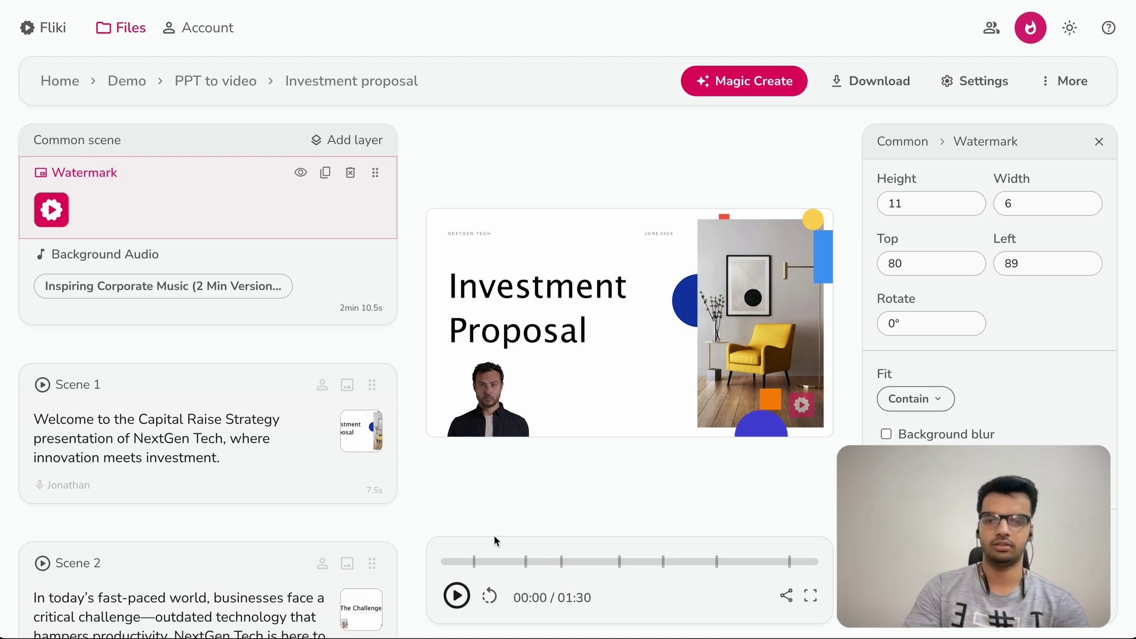
mouse_move(871, 80)
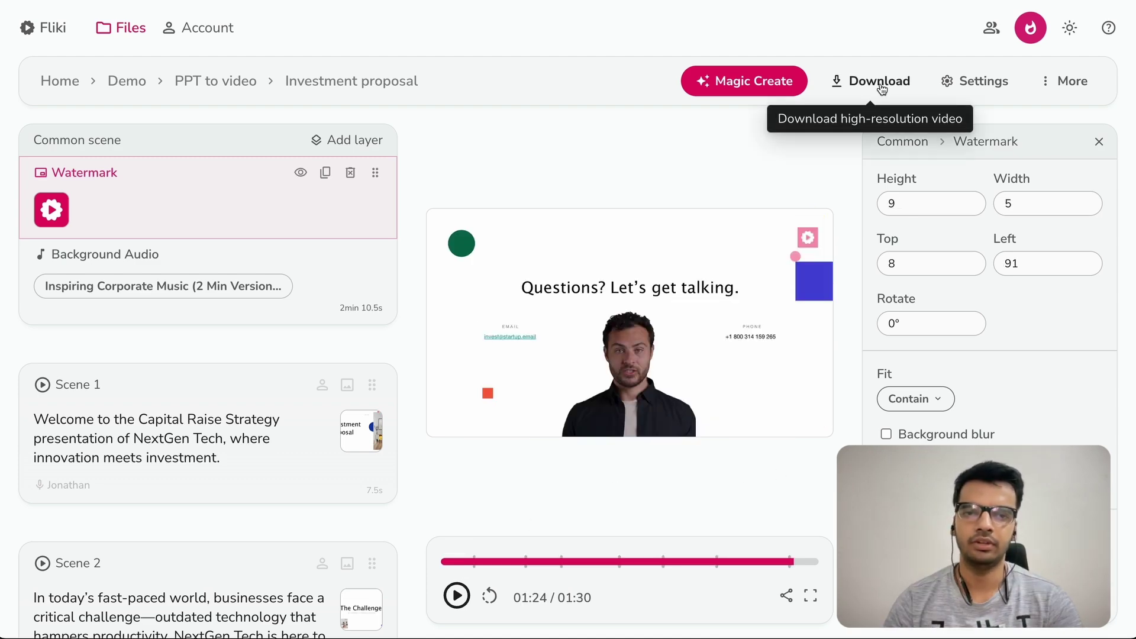
Set the video download to 1080p resolution and mp4 format
click(880, 84)
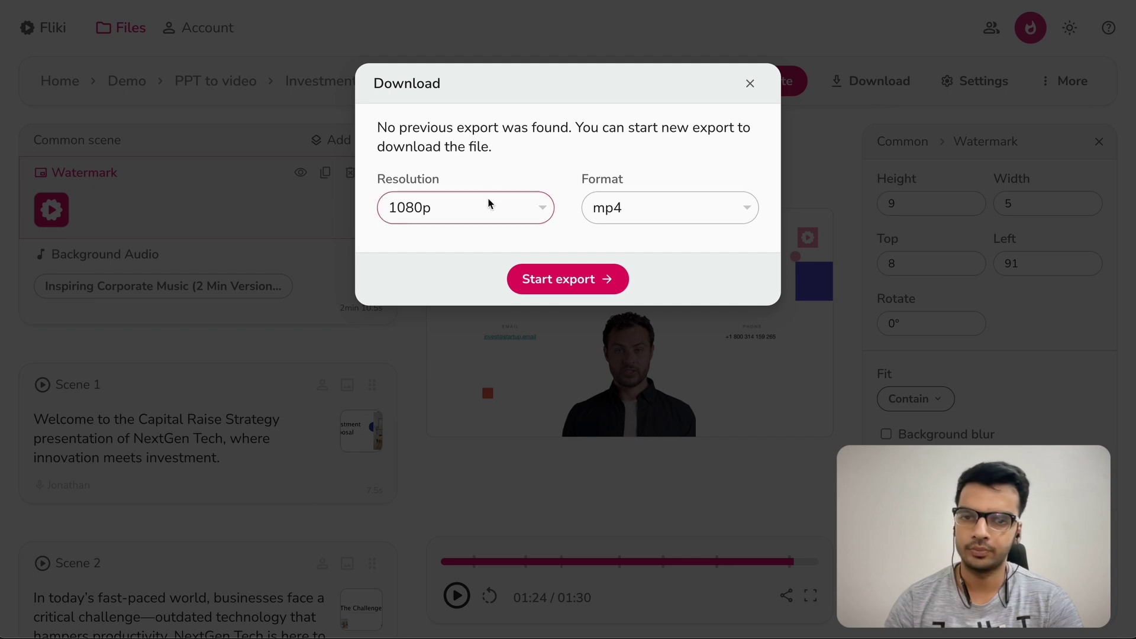
click(489, 203)
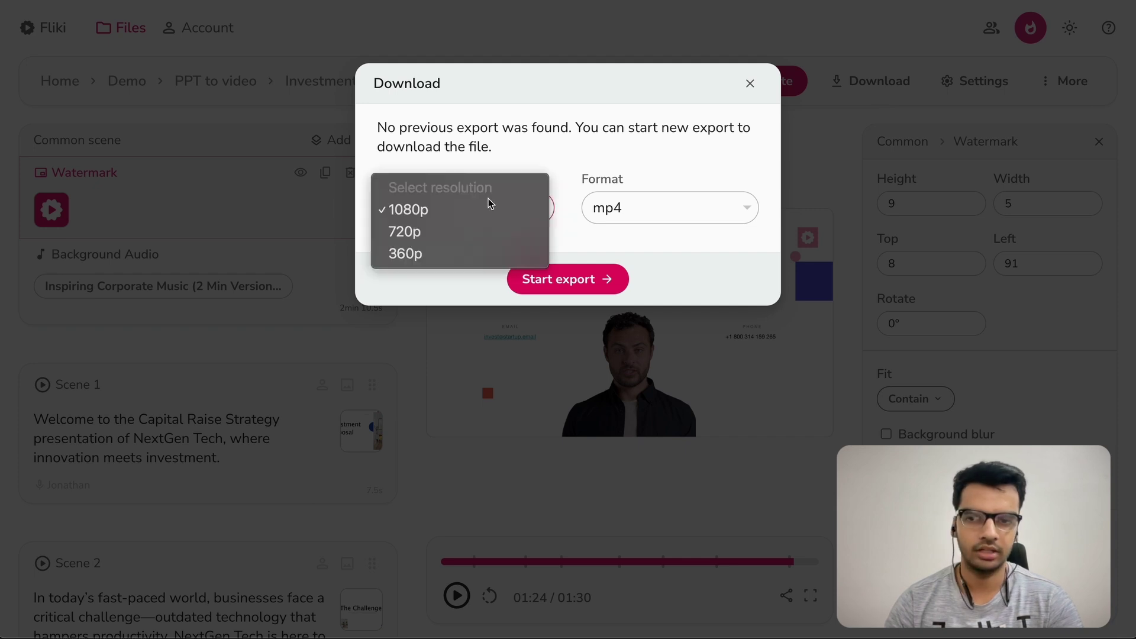
click(547, 161)
click(500, 217)
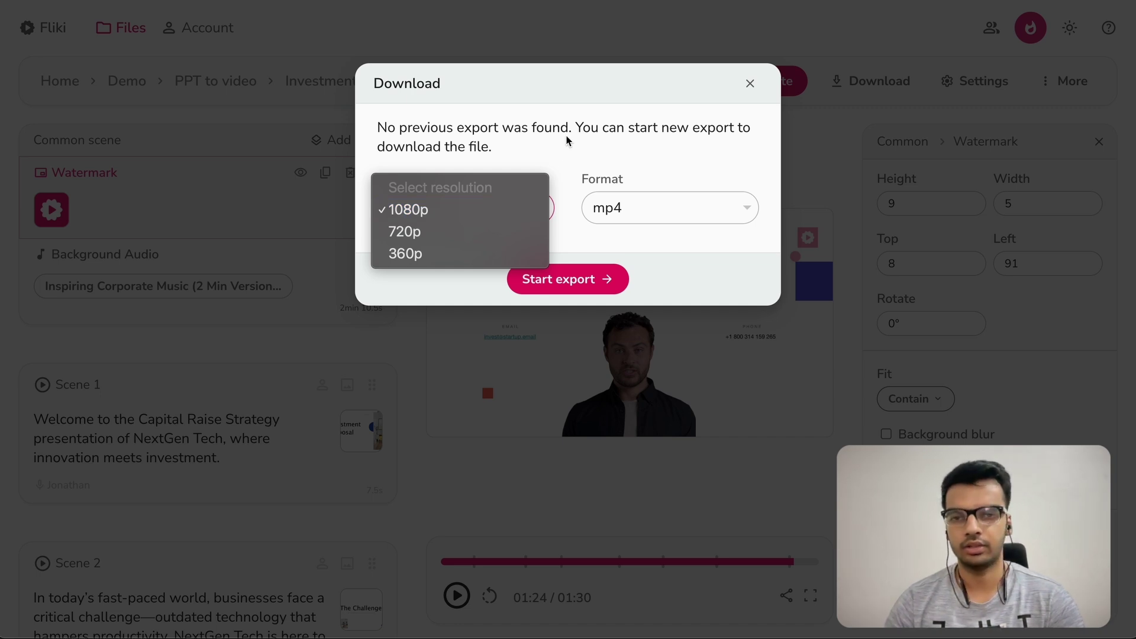
click(566, 140)
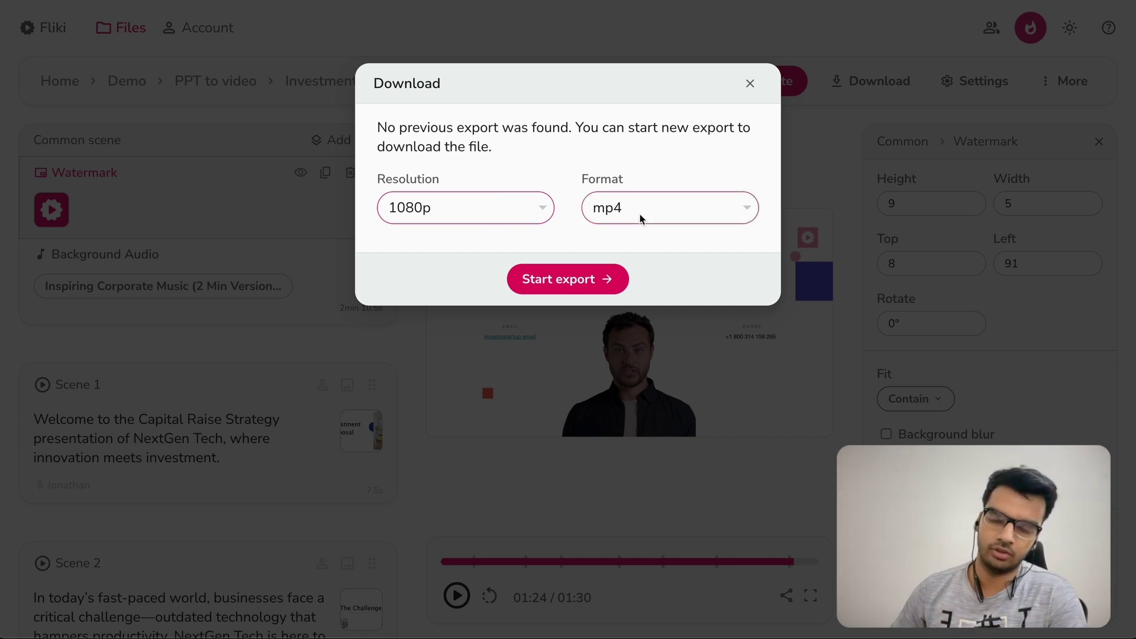
click(639, 216)
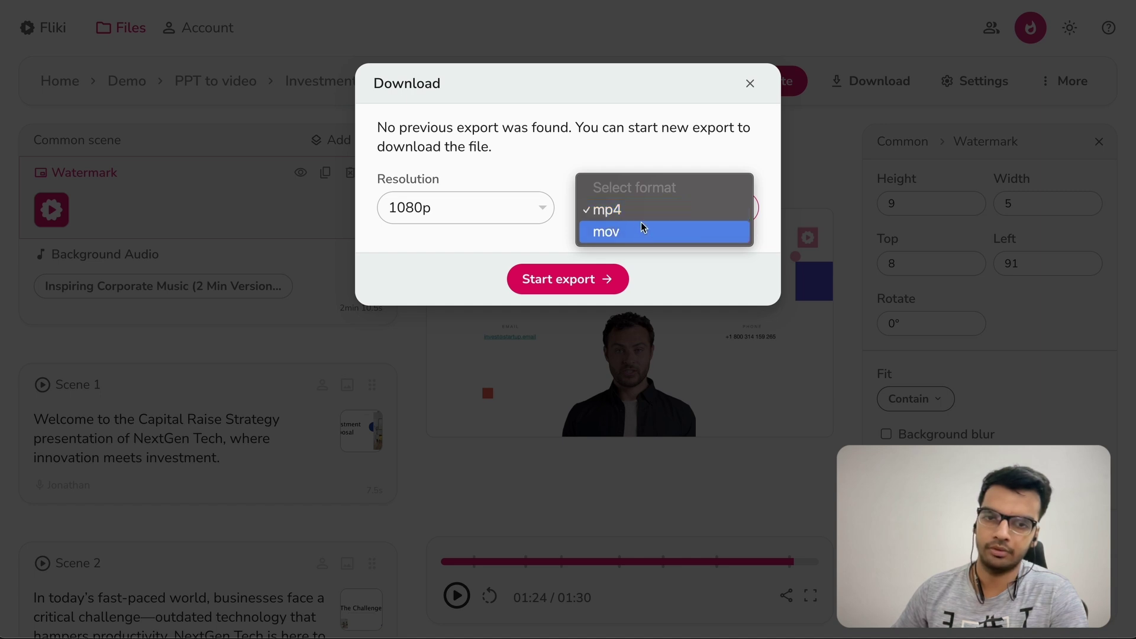
click(645, 213)
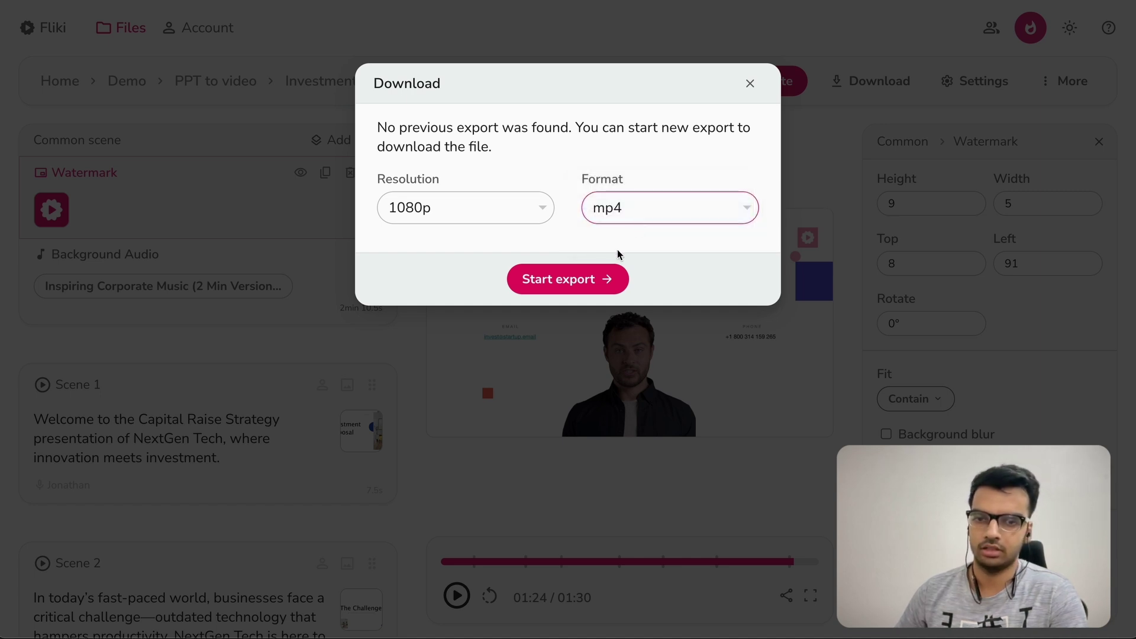
Start and confirm the 1080p MP4 export, then close the progress window
click(562, 288)
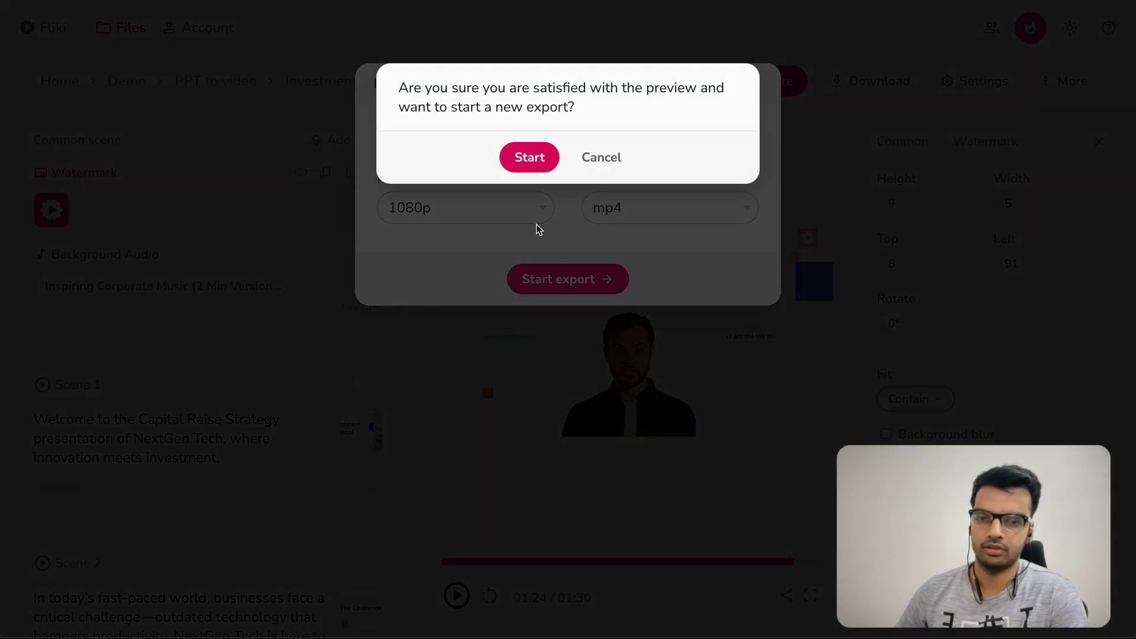
click(534, 159)
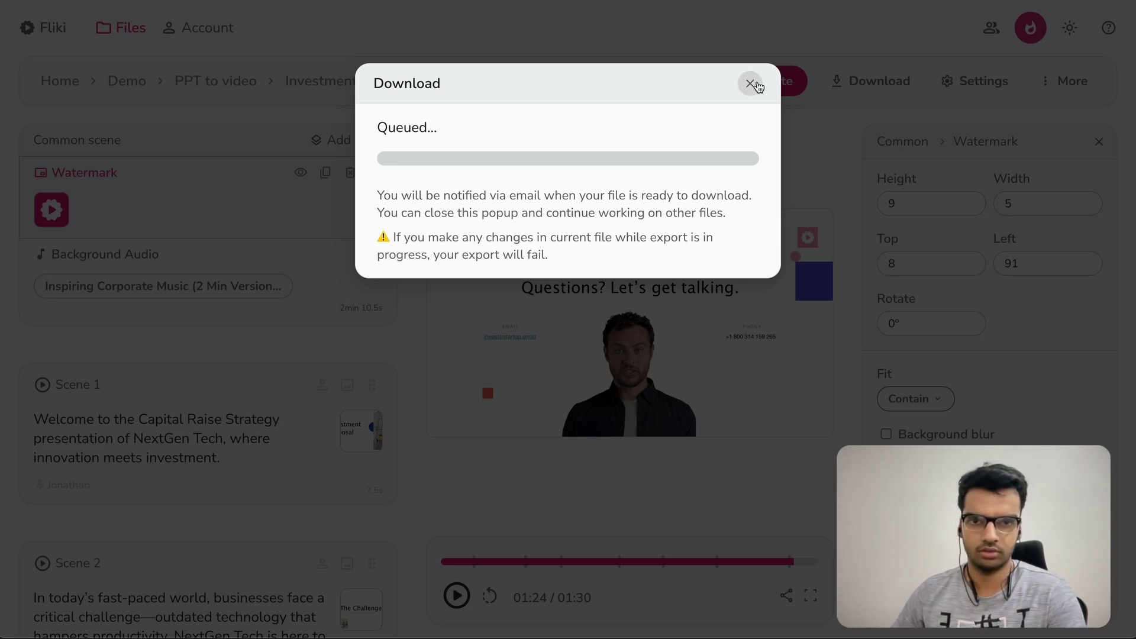
click(749, 83)
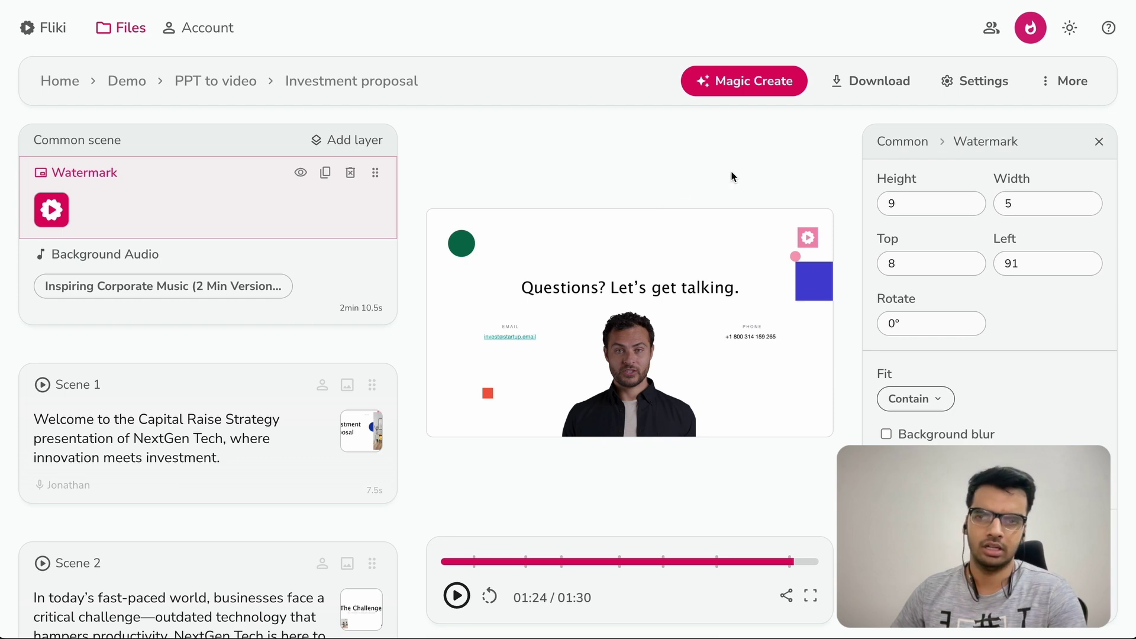